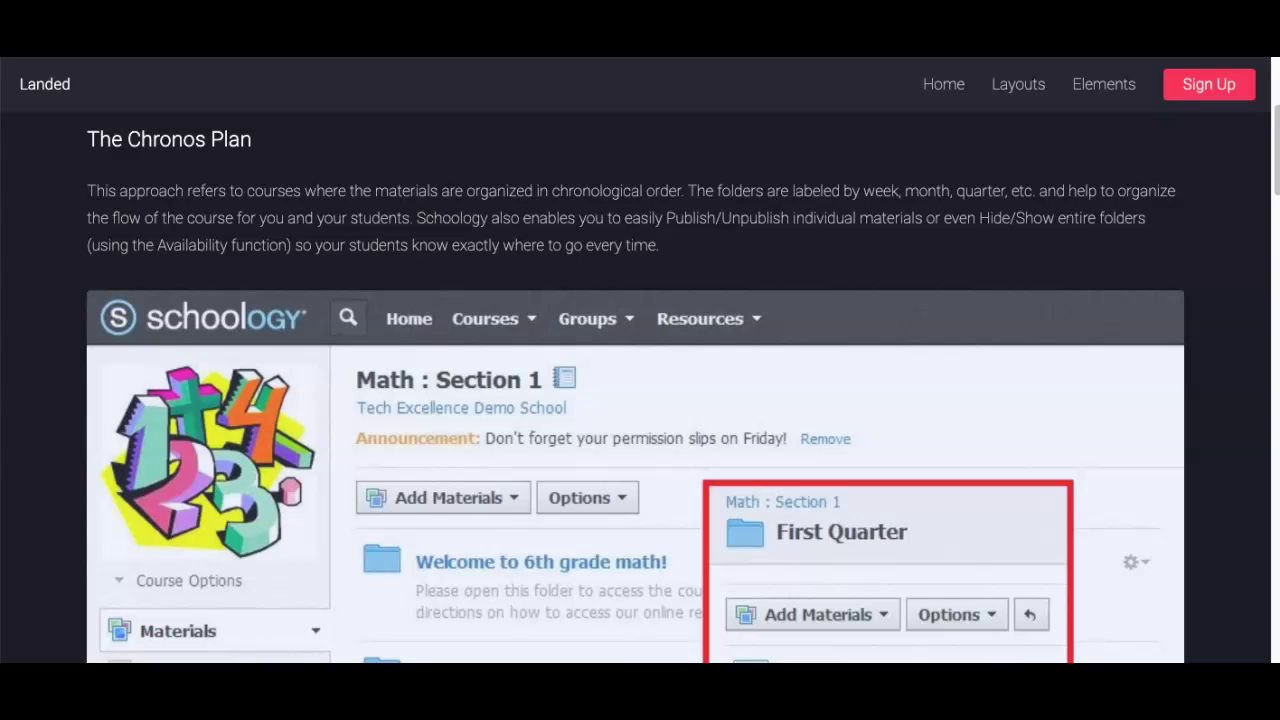
- Scroll the article down to the Chronos Plan screenshot with the First Quarter folder circled
scroll(740, 242, "down", 1)
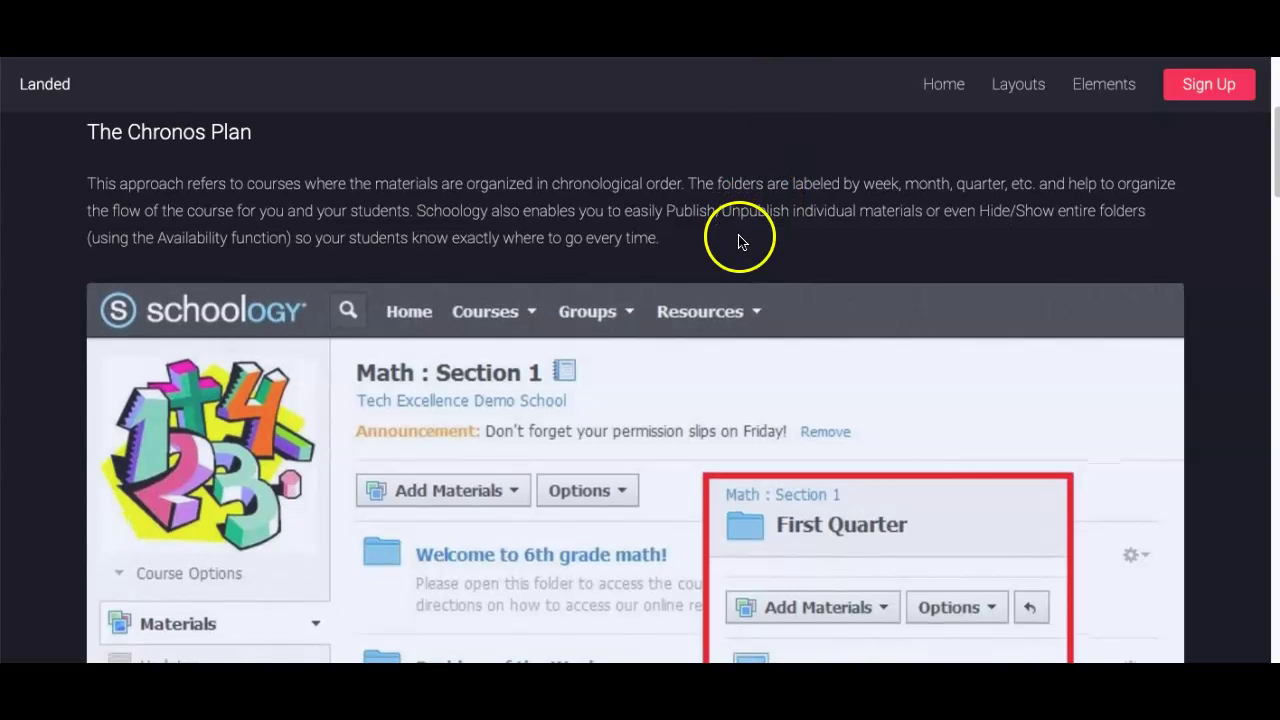
scroll(690, 230, "up", 1)
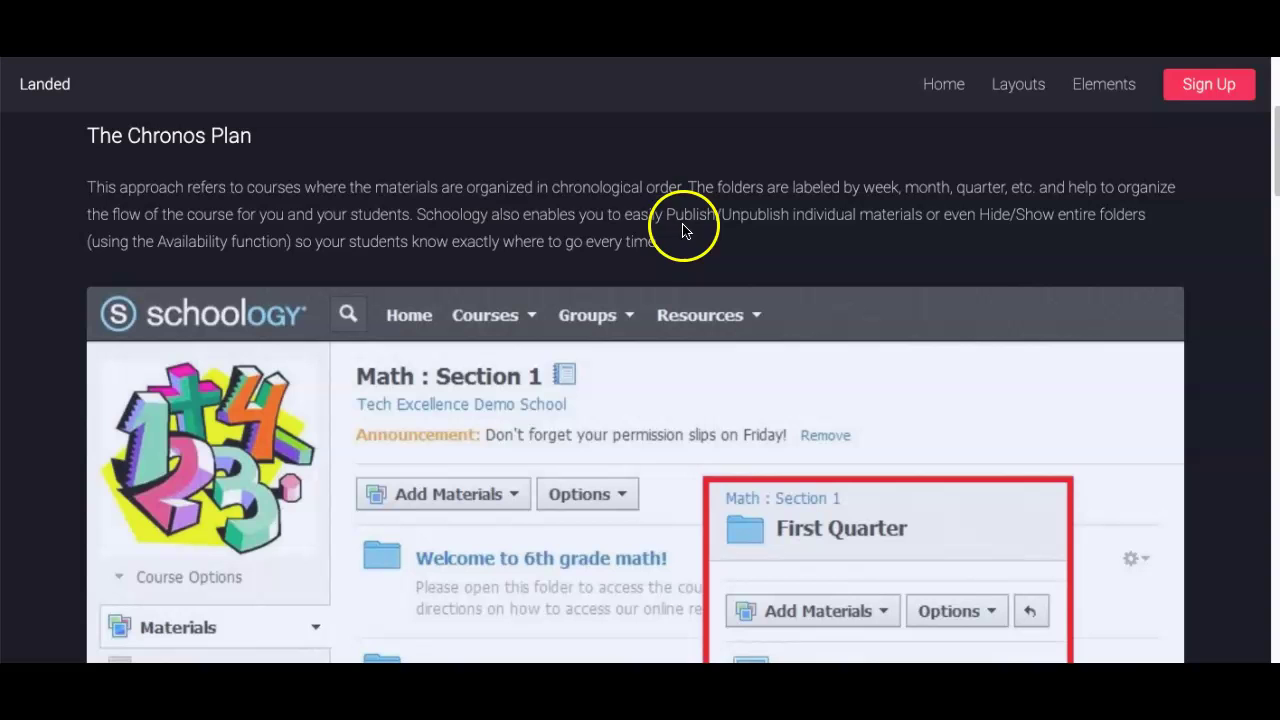
scroll(686, 252, "down", 1)
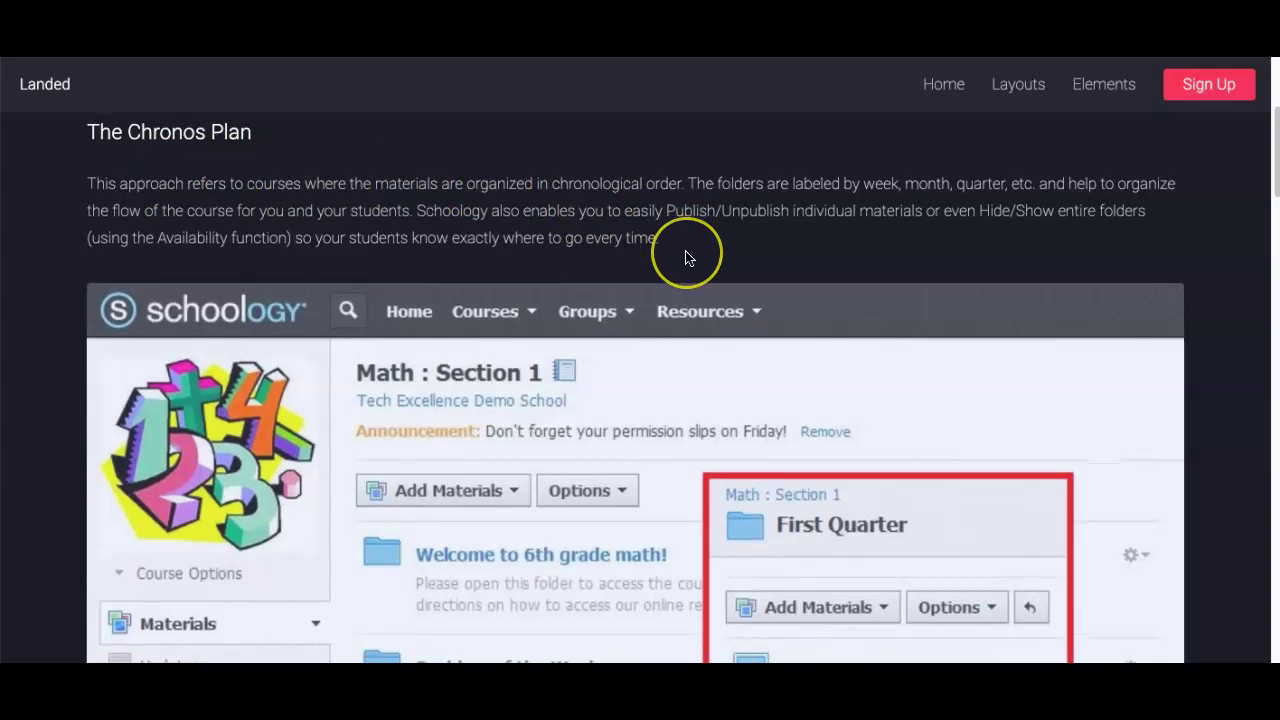
scroll(686, 258, "down", 2)
scroll(686, 258, "down", 2)
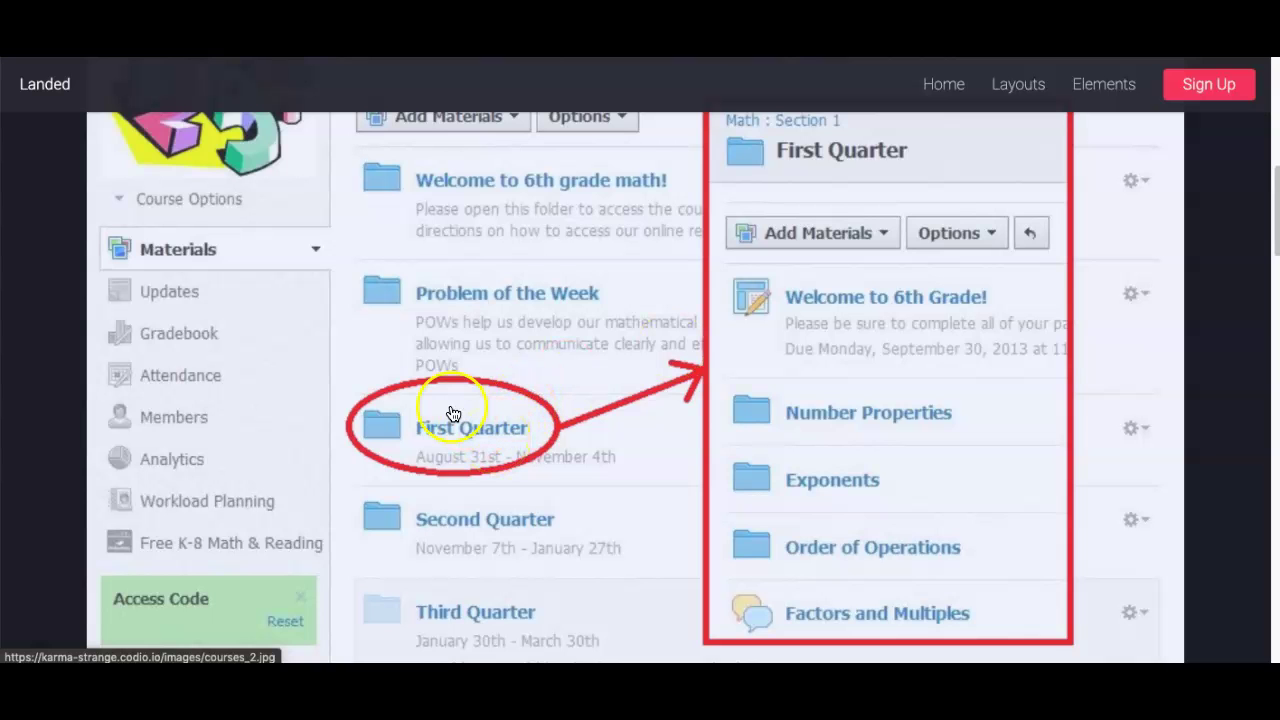
- Scroll past the Block by Block biology example to the Updater Plan's Kindergarten course example
scroll(460, 420, "down", 2)
scroll(470, 400, "down", 4)
scroll(524, 348, "down", 1)
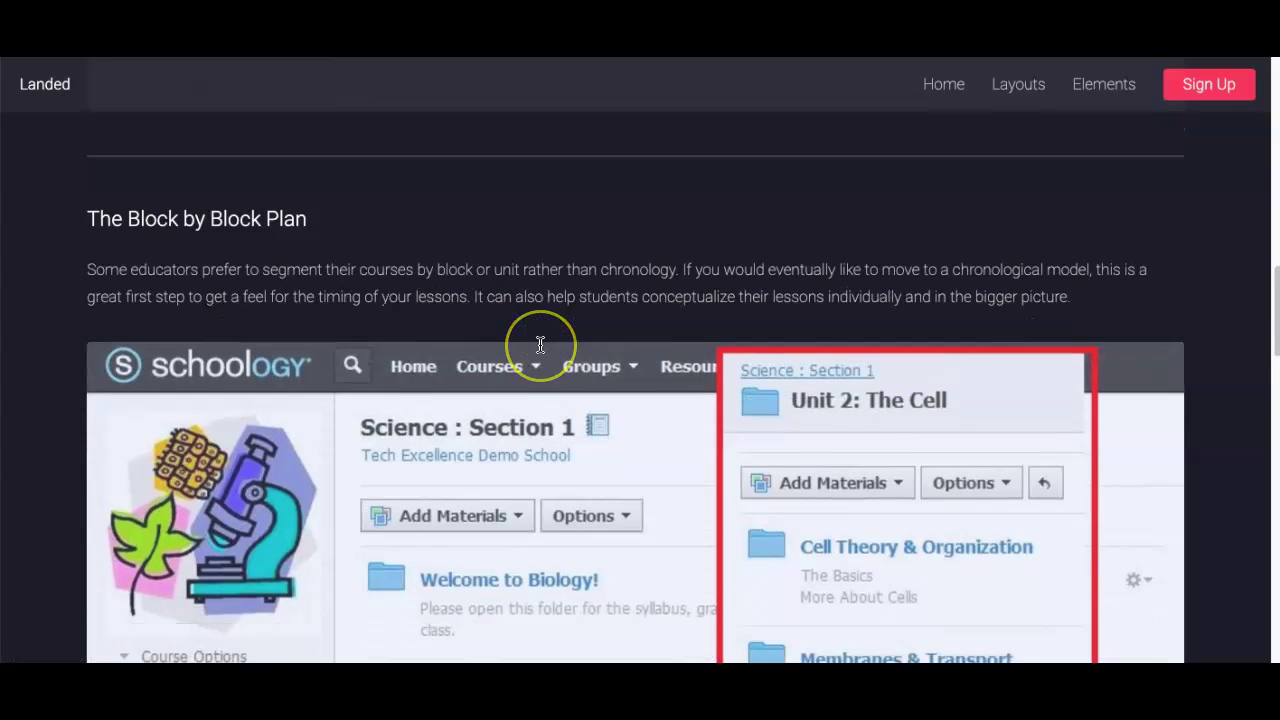
scroll(540, 344, "down", 1)
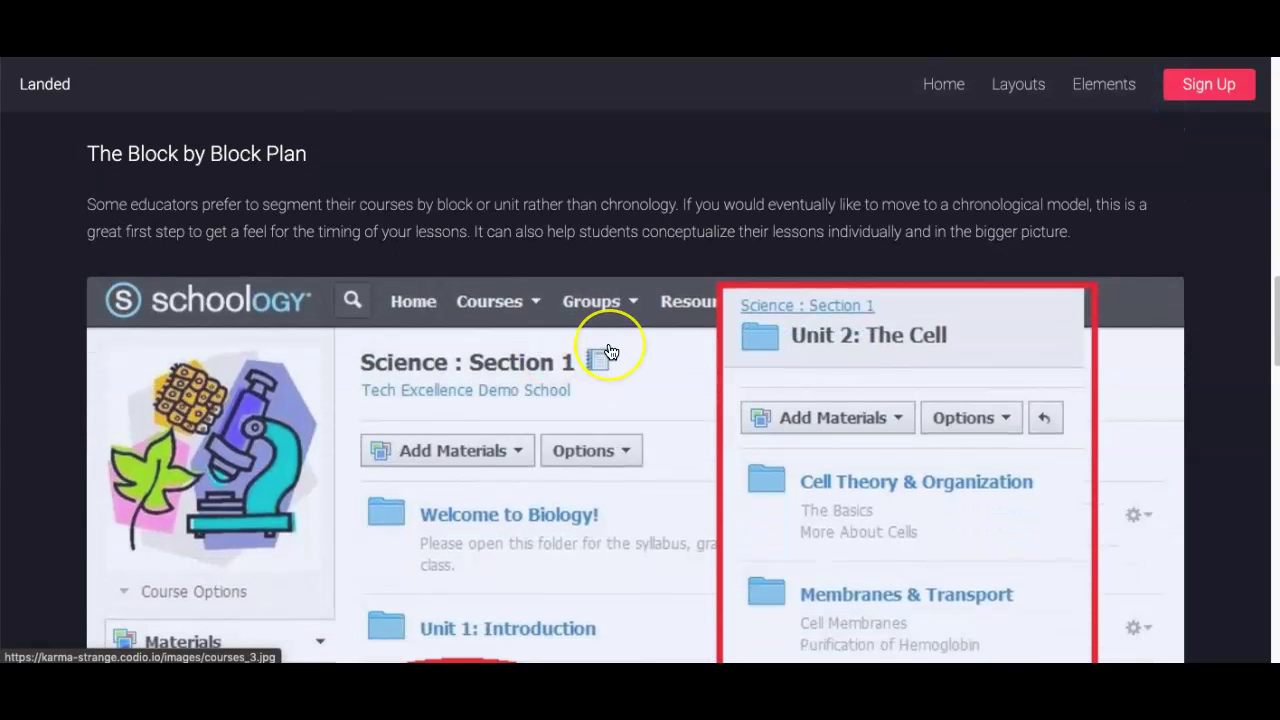
scroll(608, 345, "down", 1)
scroll(610, 350, "down", 1)
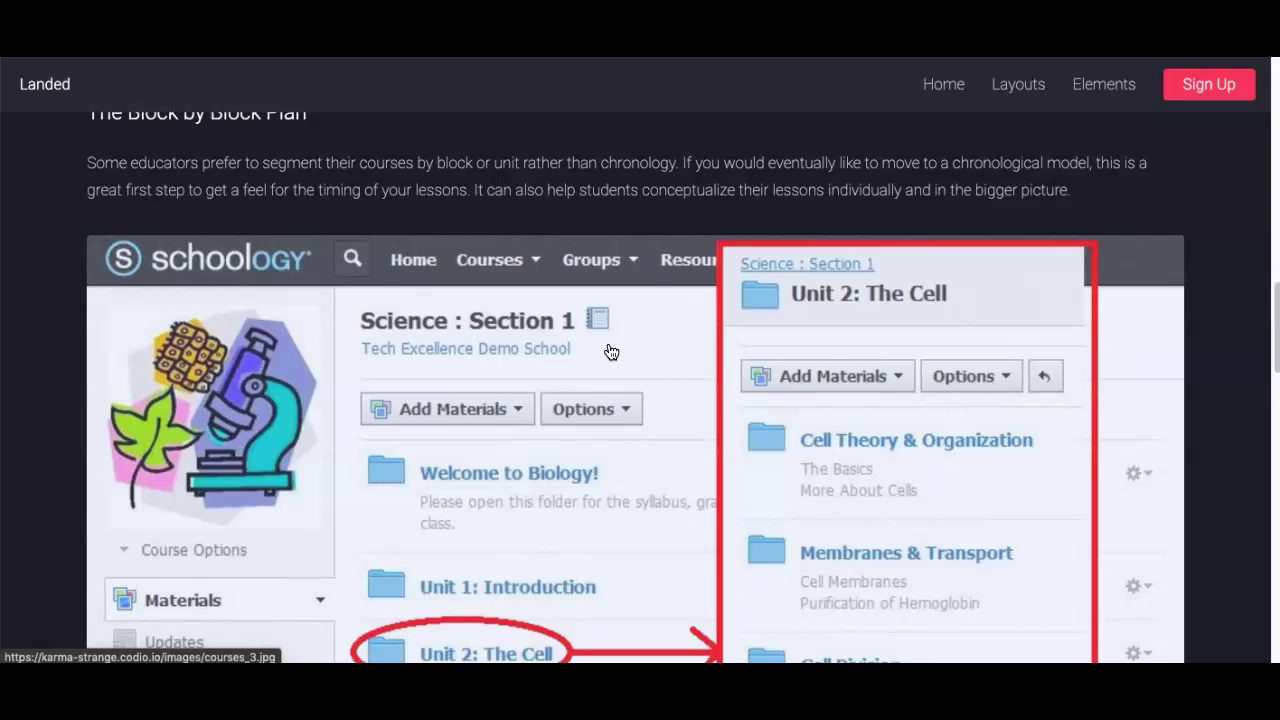
scroll(610, 350, "down", 1)
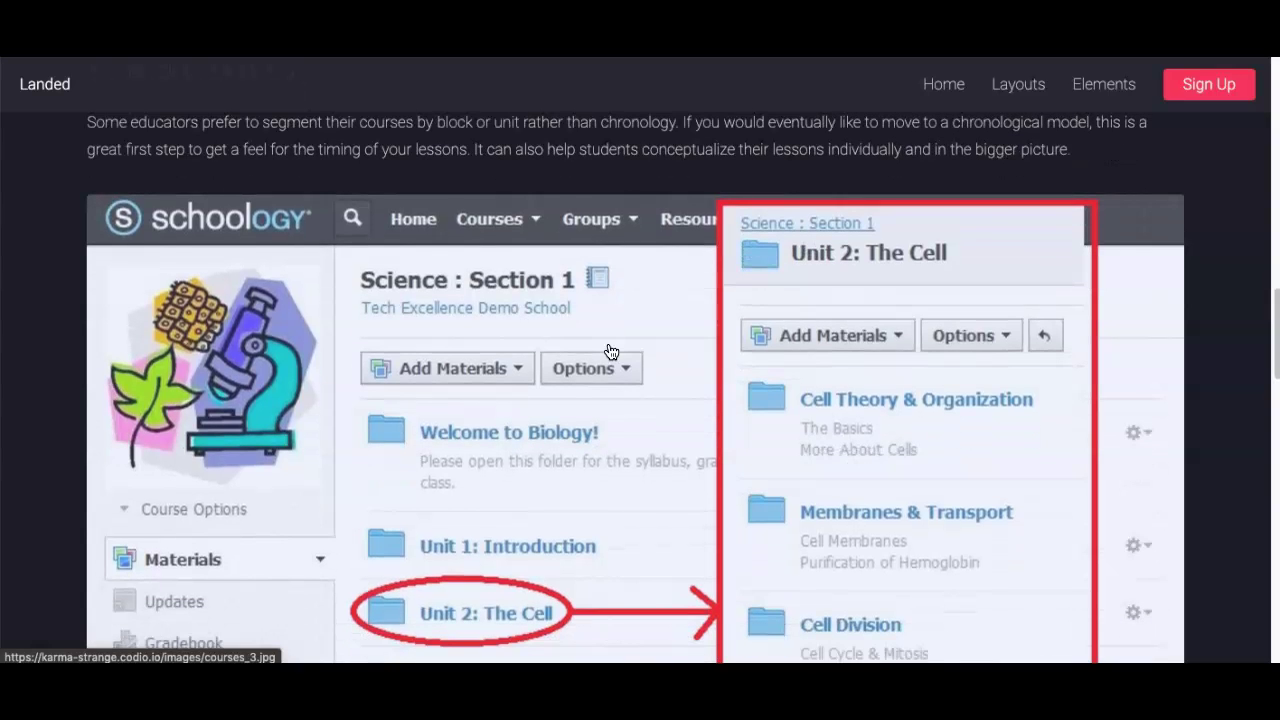
scroll(611, 351, "down", 1)
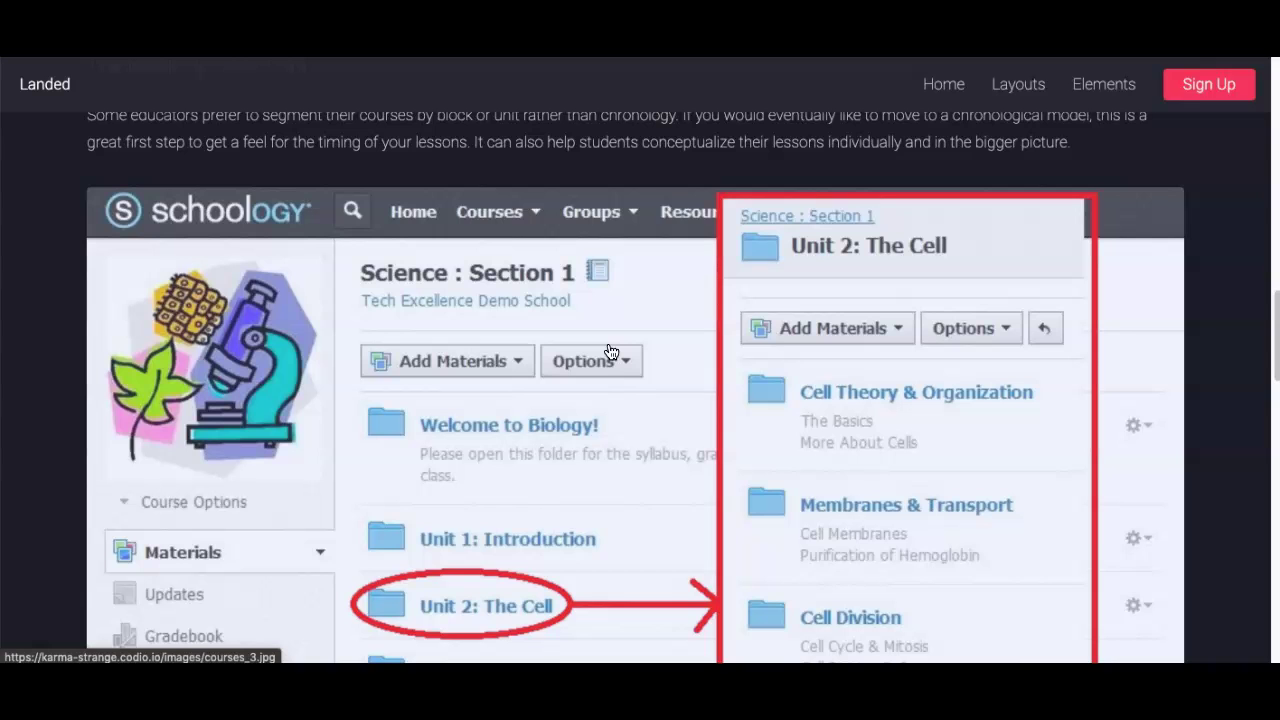
scroll(611, 351, "down", 1)
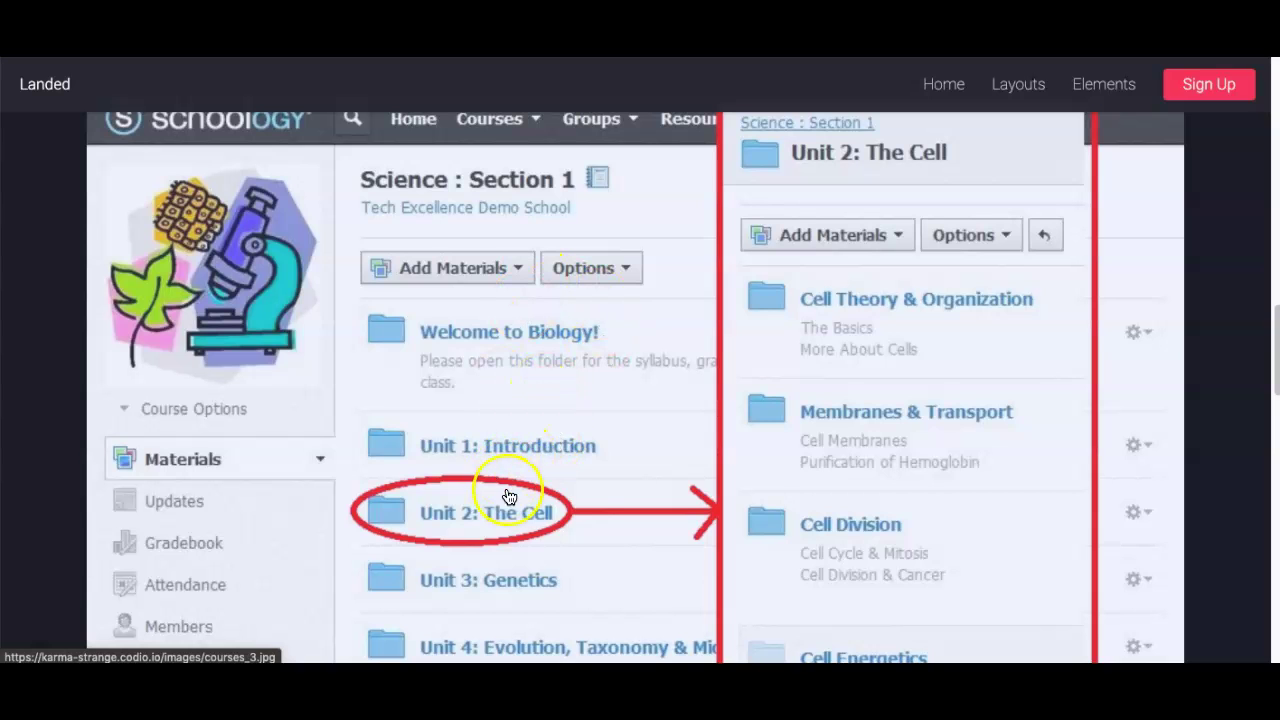
scroll(771, 457, "down", 1)
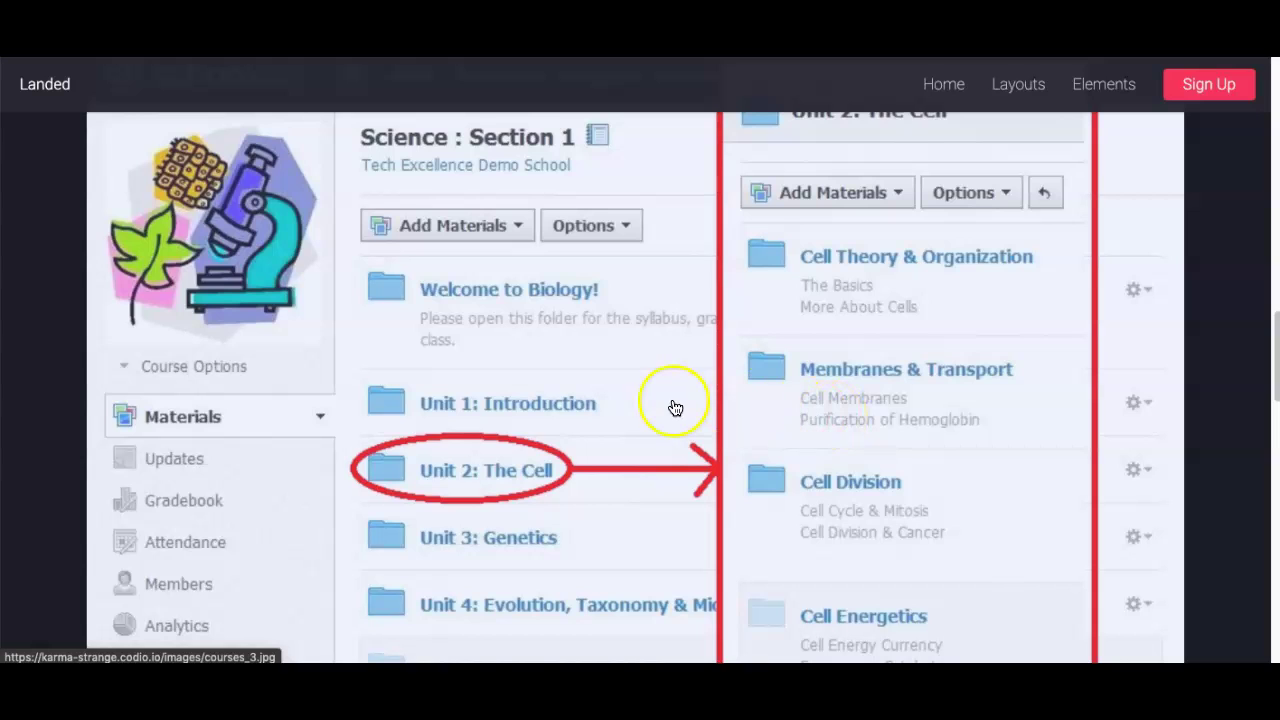
scroll(700, 390, "down", 1)
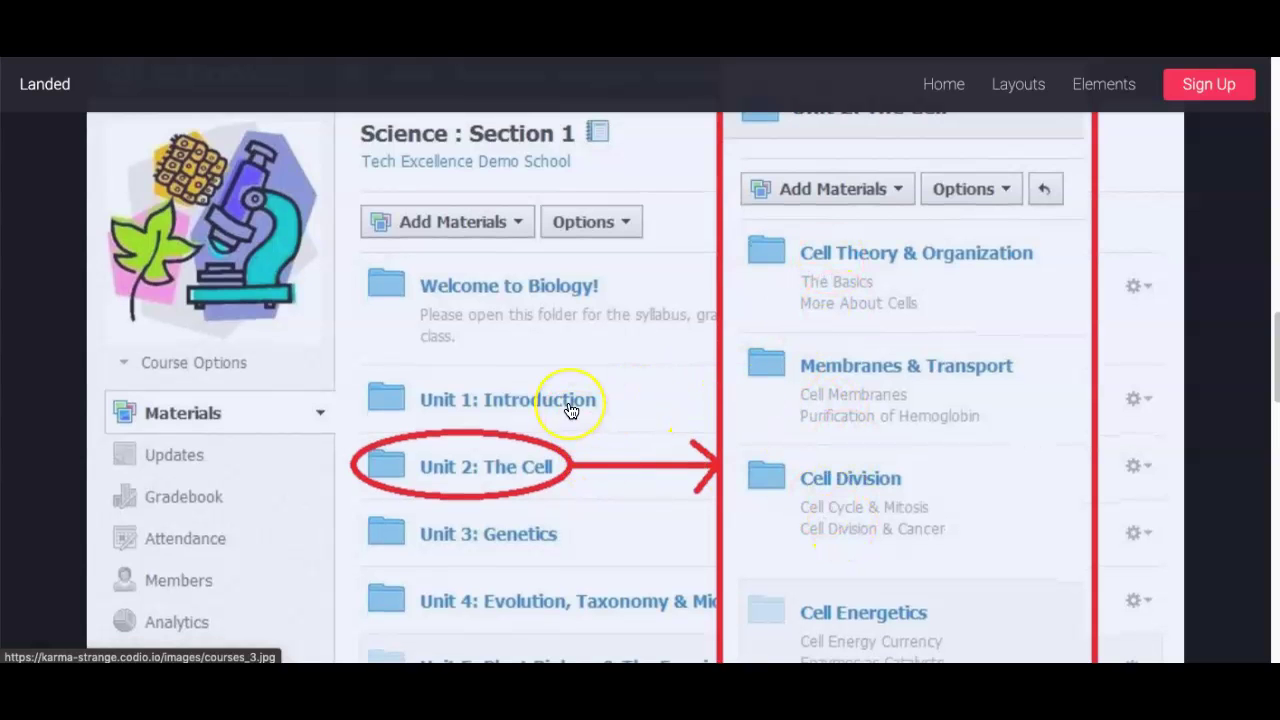
scroll(570, 410, "down", 1)
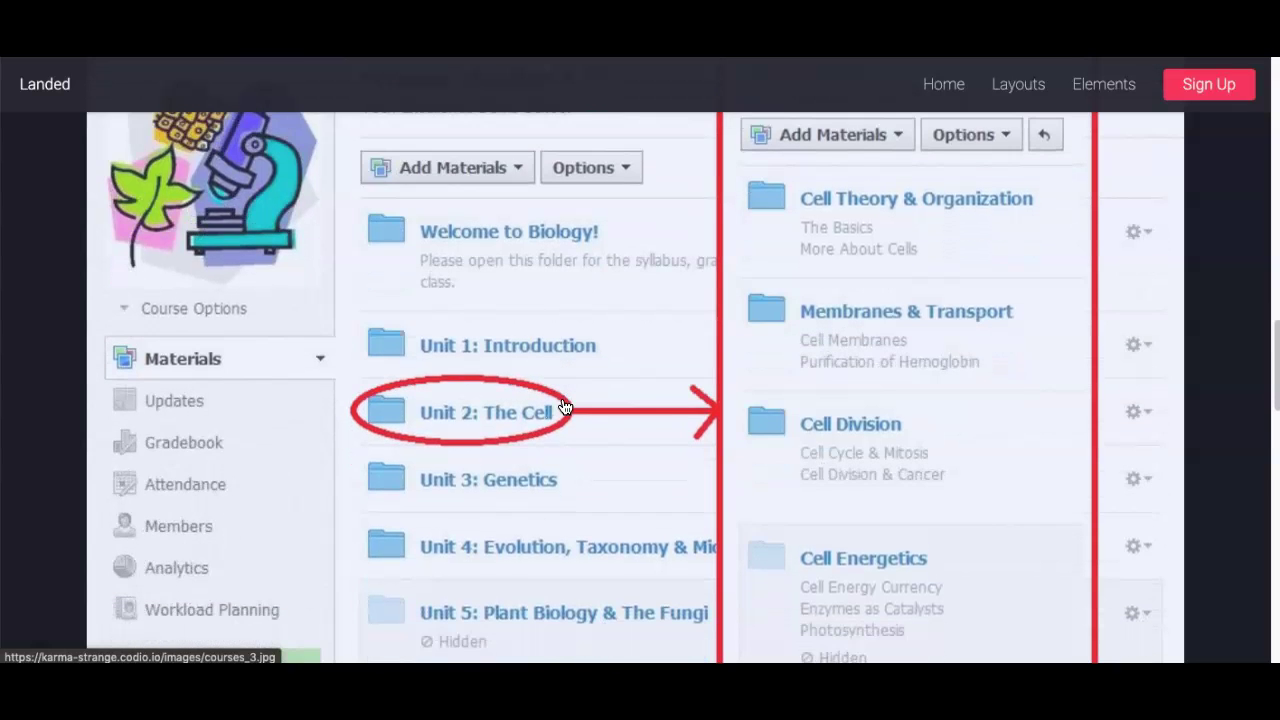
scroll(565, 407, "down", 5)
scroll(565, 407, "down", 3)
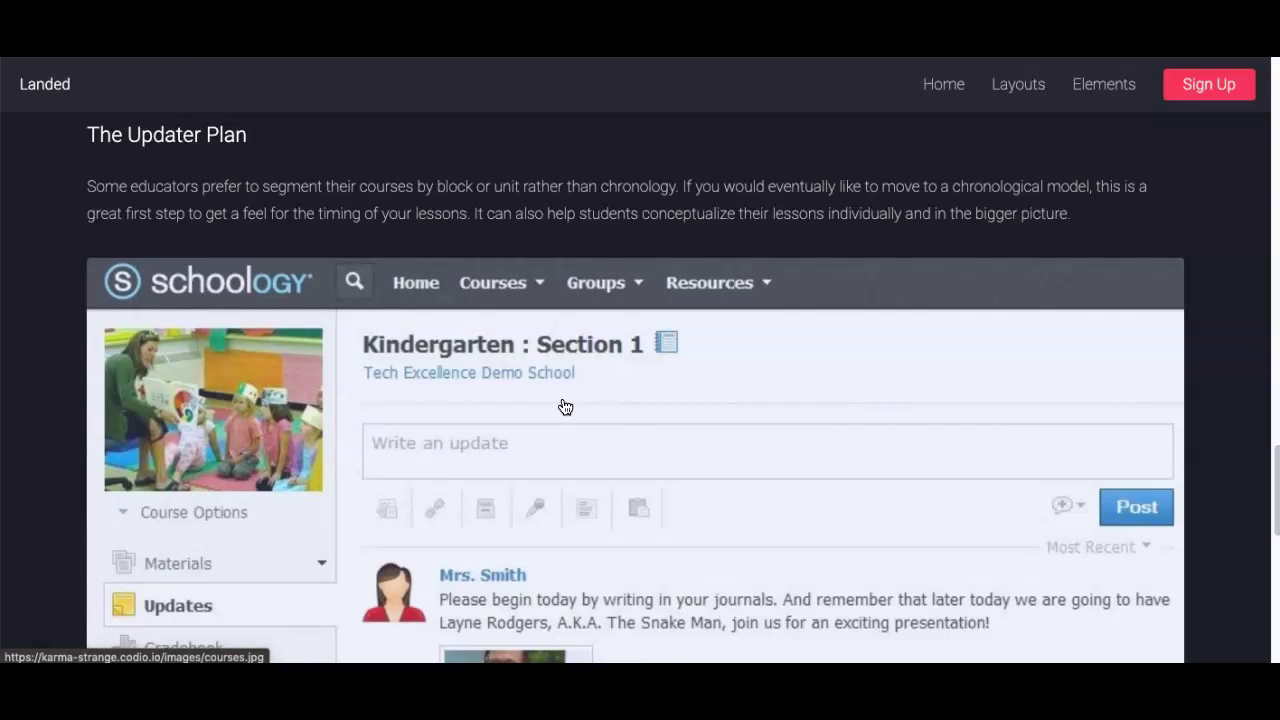
- Scroll past the Updater Plan screenshot, then show the PMS Schoology Assistance: 20-21 Materials page
scroll(565, 407, "down", 1)
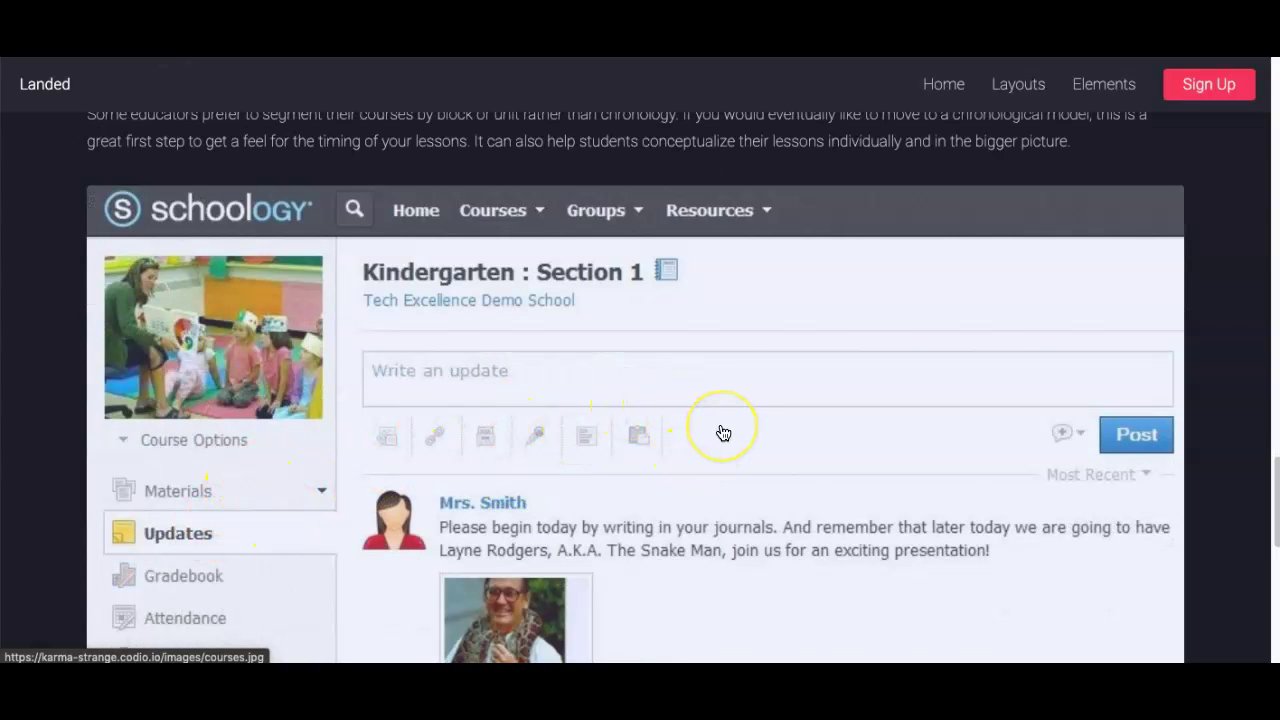
scroll(723, 432, "down", 1)
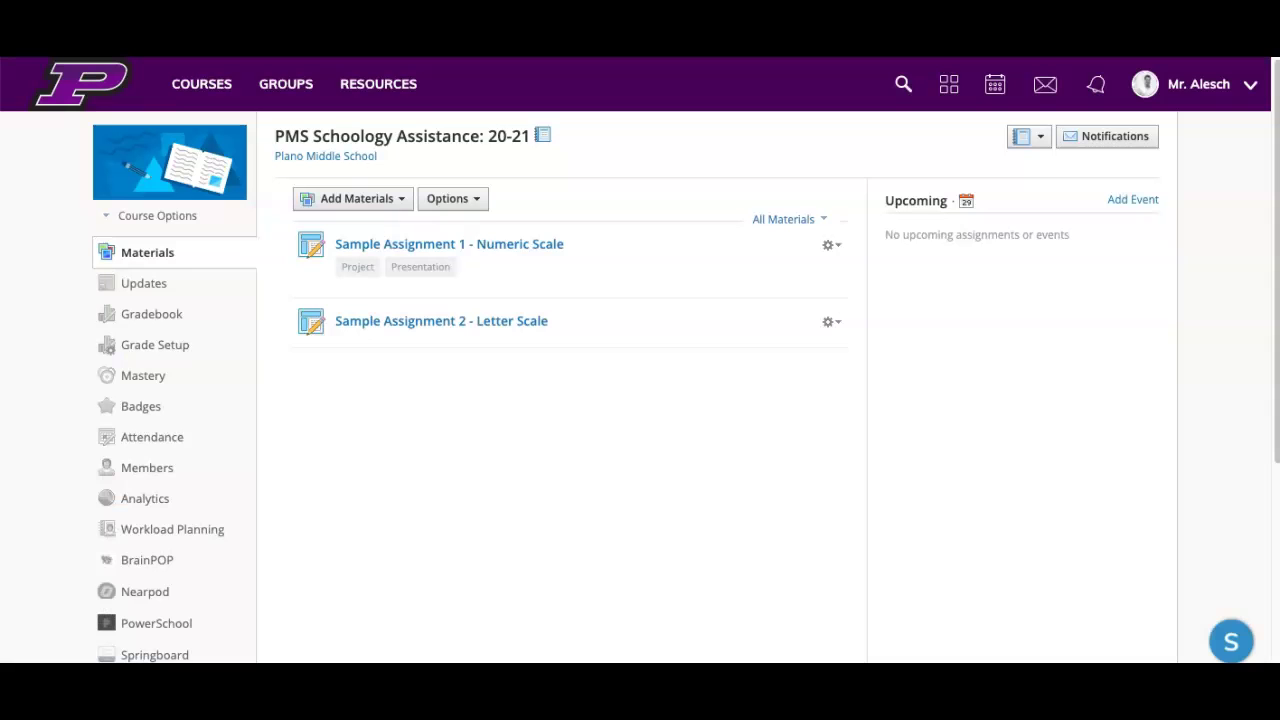
- Add a course folder titled 'Unit 1', keeping the blue colour and Published availability
left_click(372, 203)
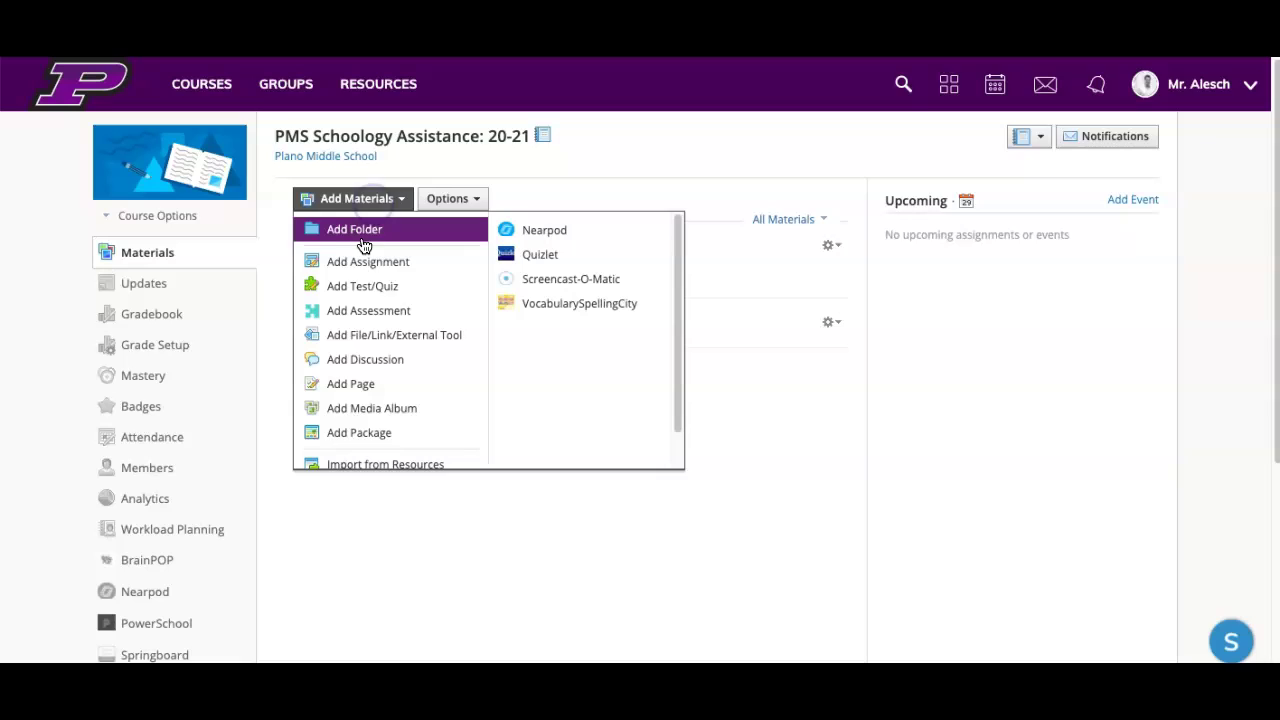
left_click(361, 231)
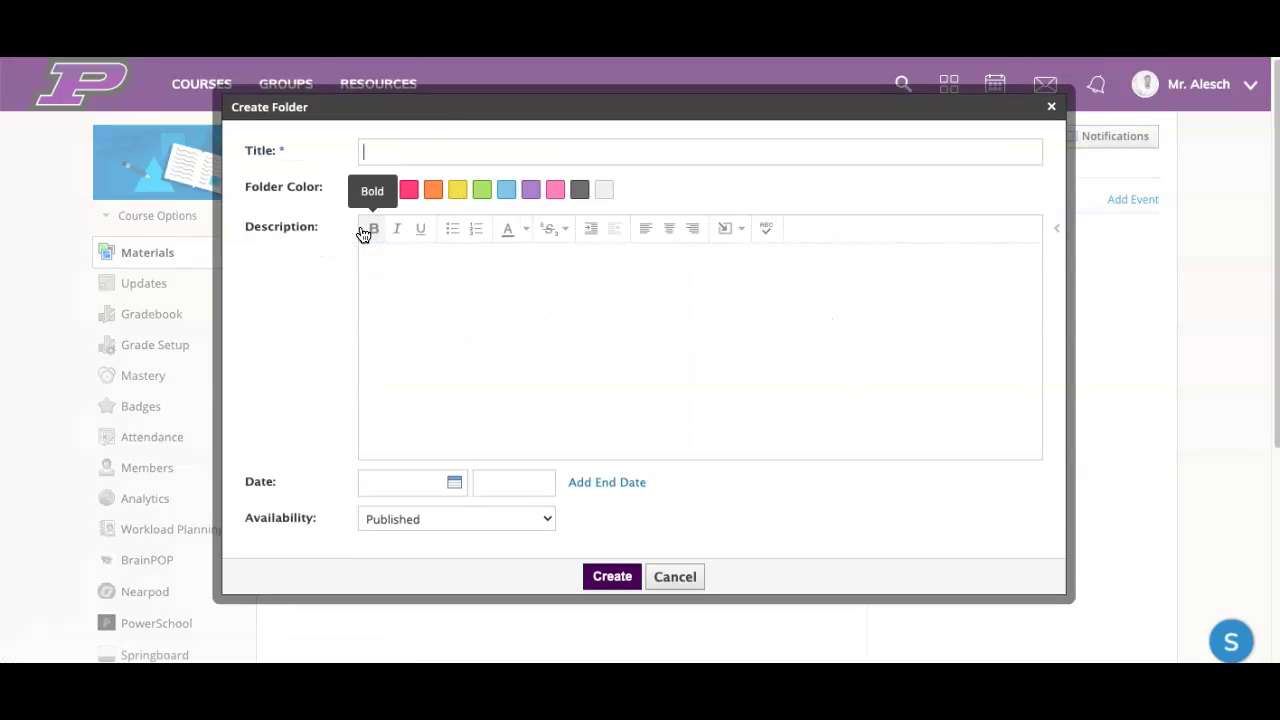
left_click(430, 149)
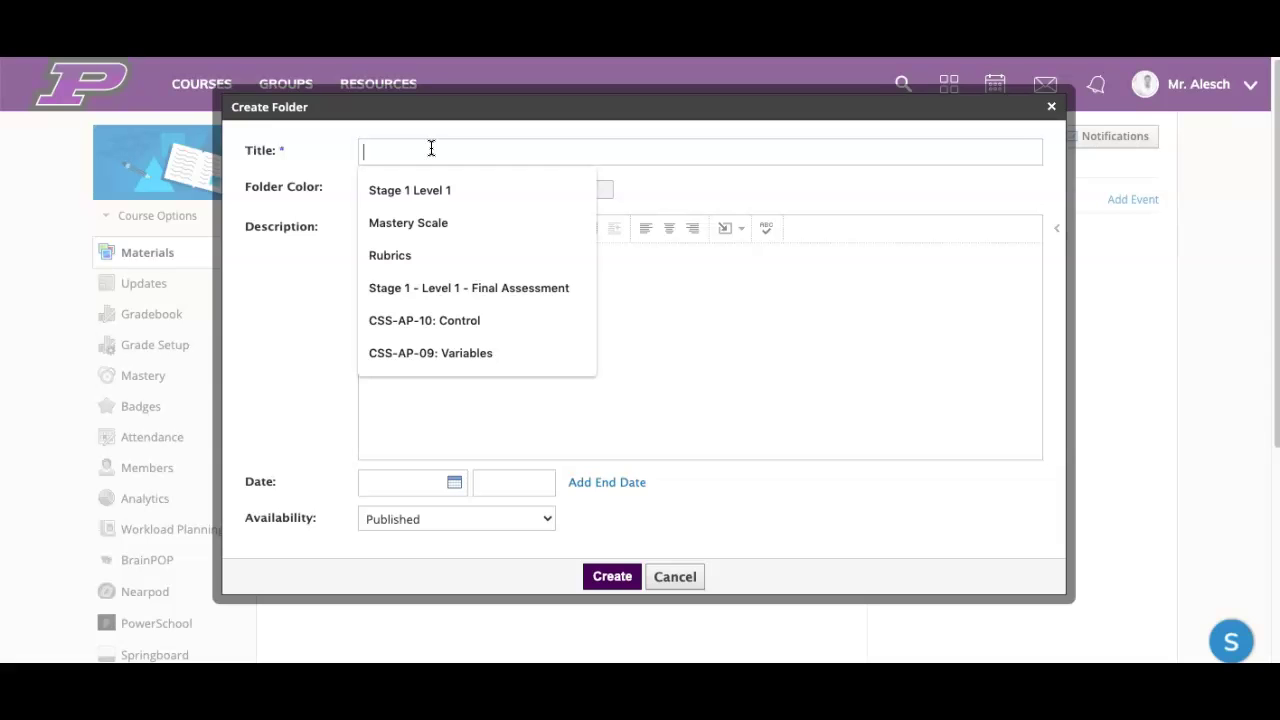
type("Unit ")
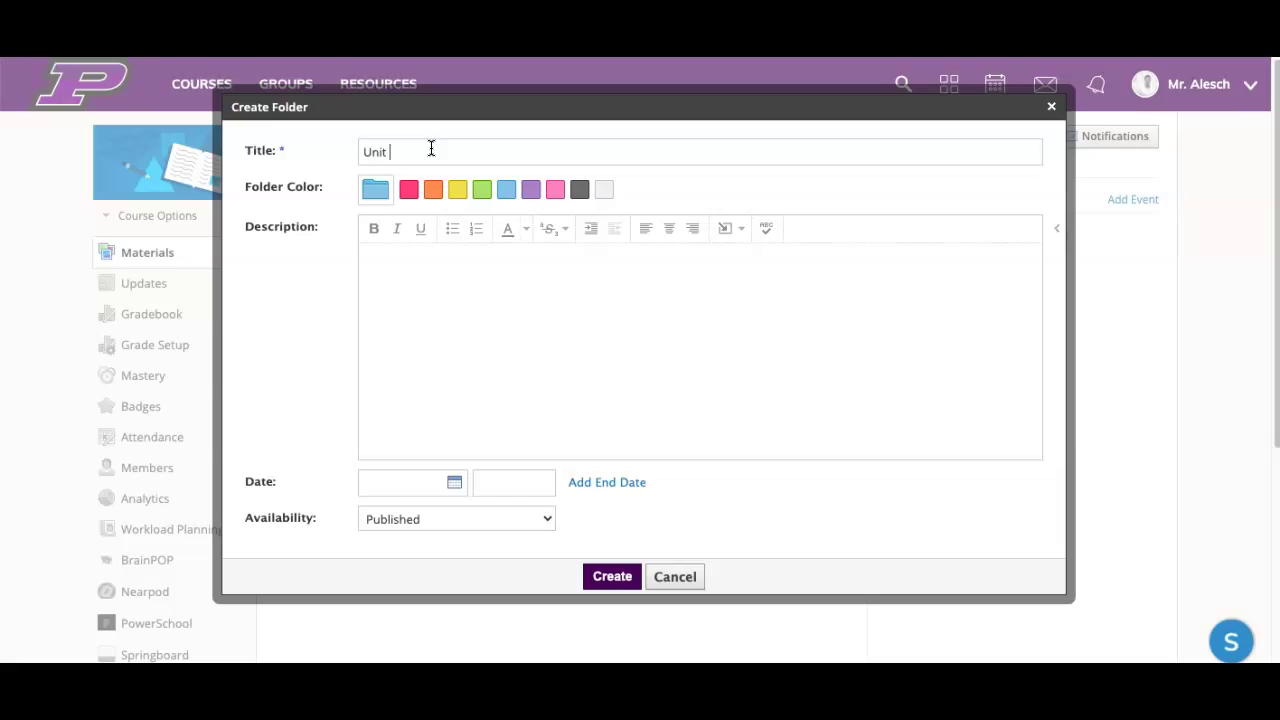
type("1")
left_click(543, 519)
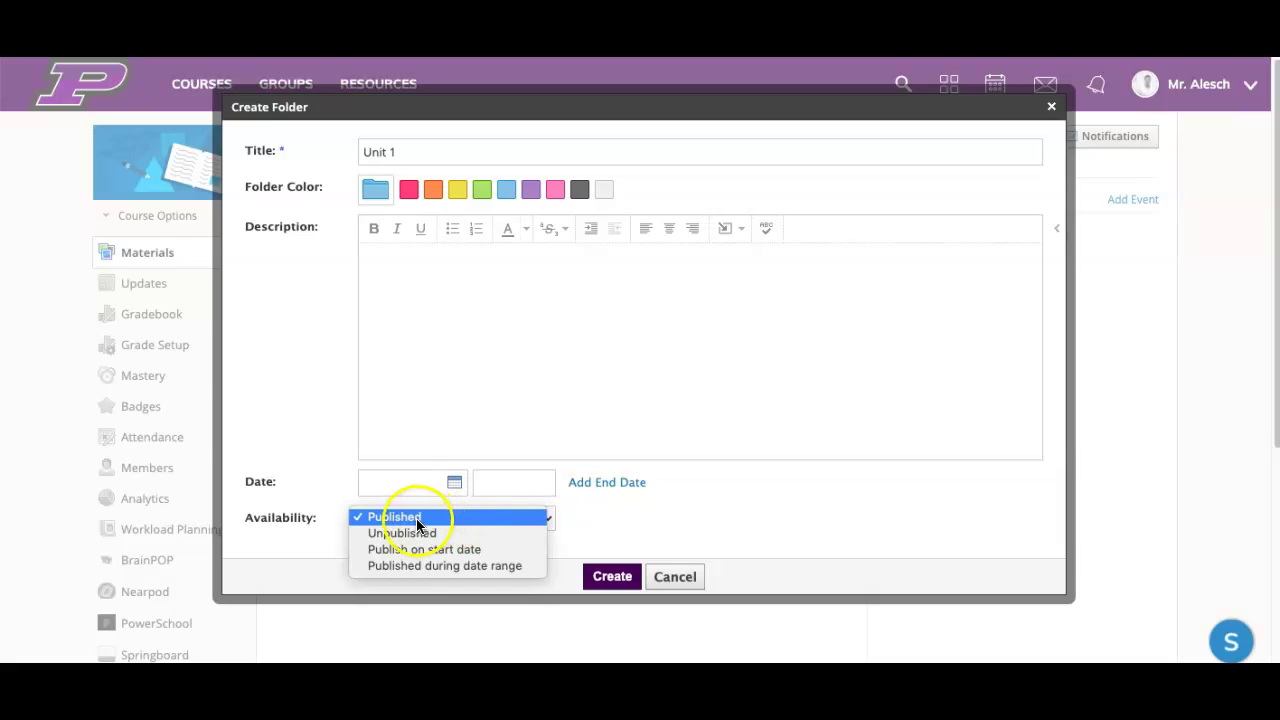
left_click(469, 551)
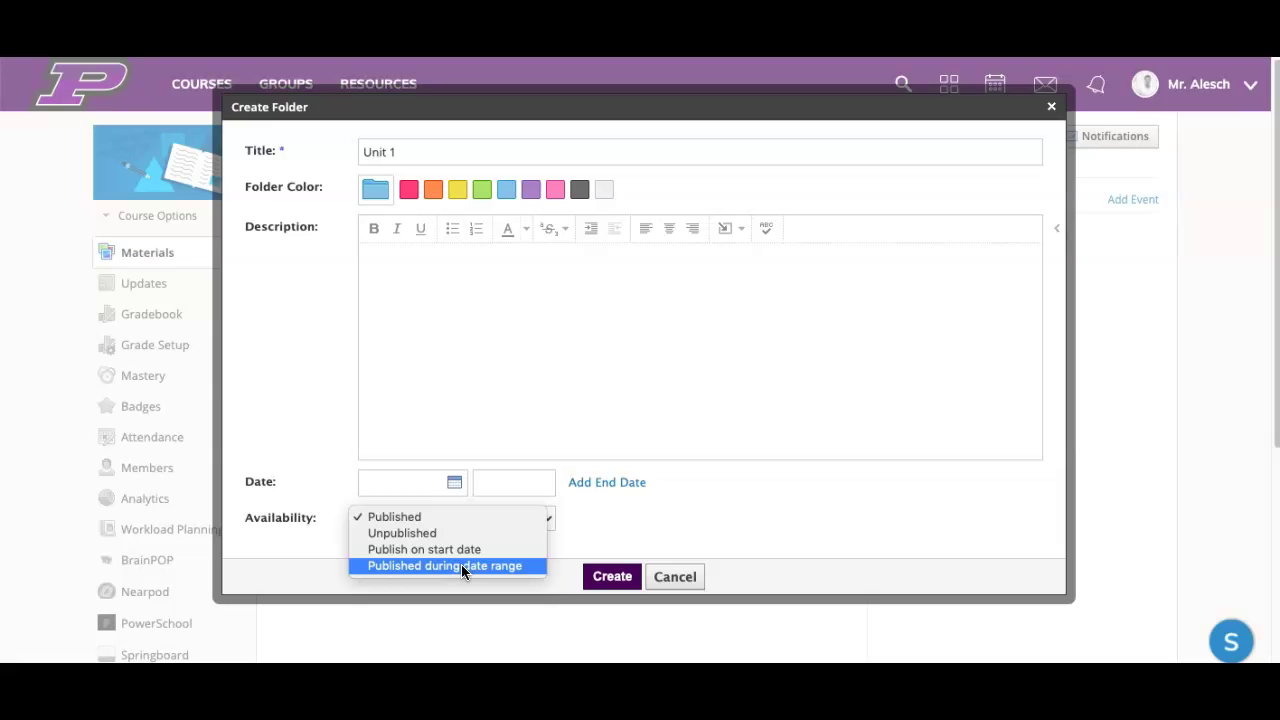
left_click(586, 545)
left_click(620, 538)
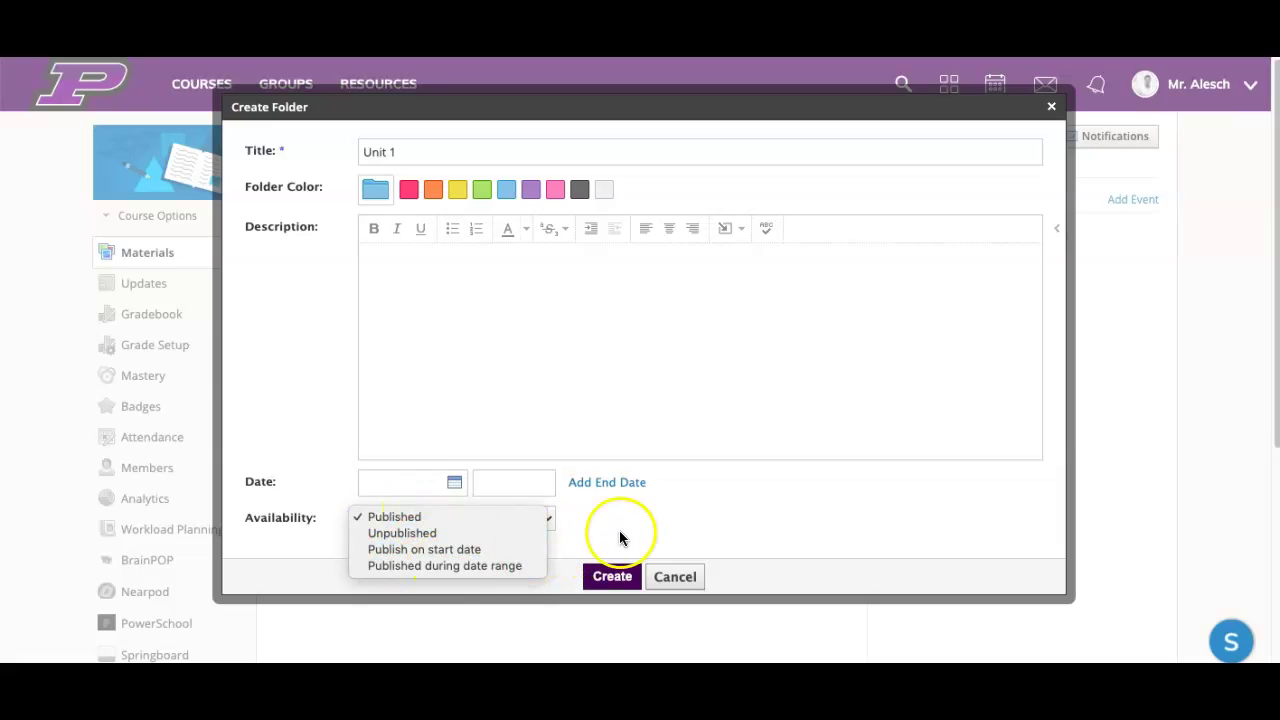
left_click(603, 578)
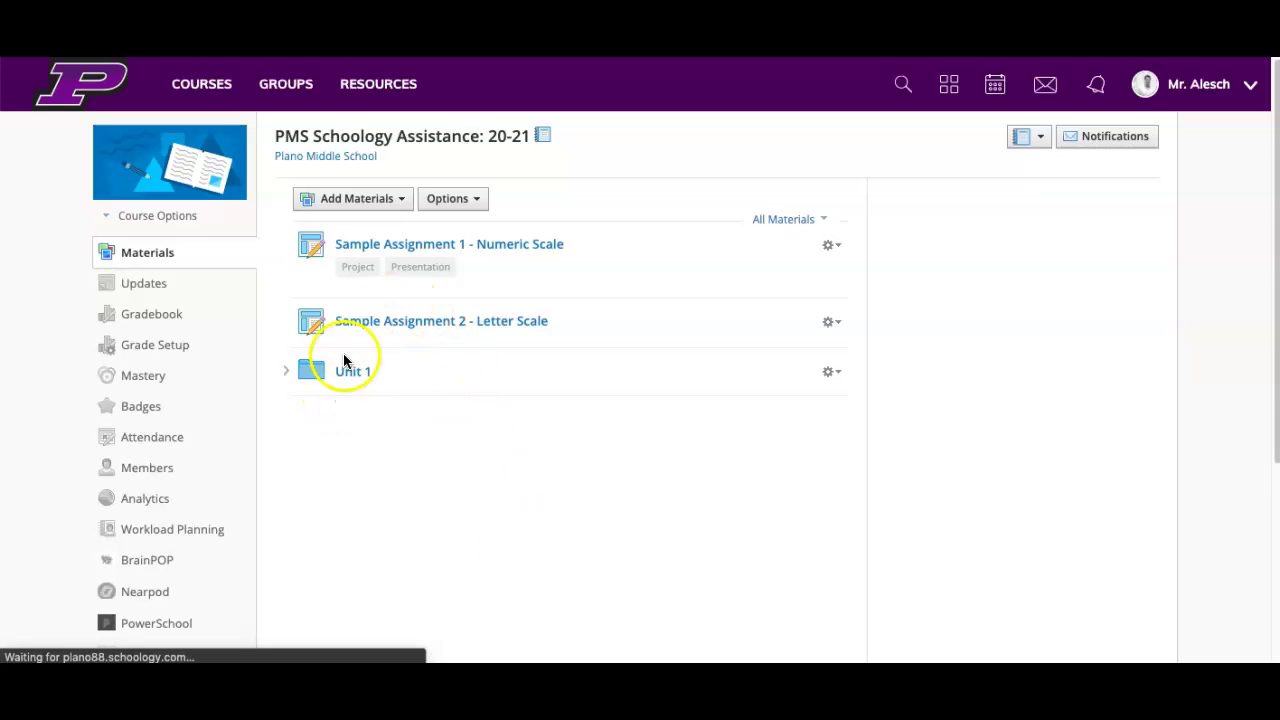
left_click(358, 200)
- Add a second course folder titled 'Unit 2' with the yellow colour
left_click(364, 205)
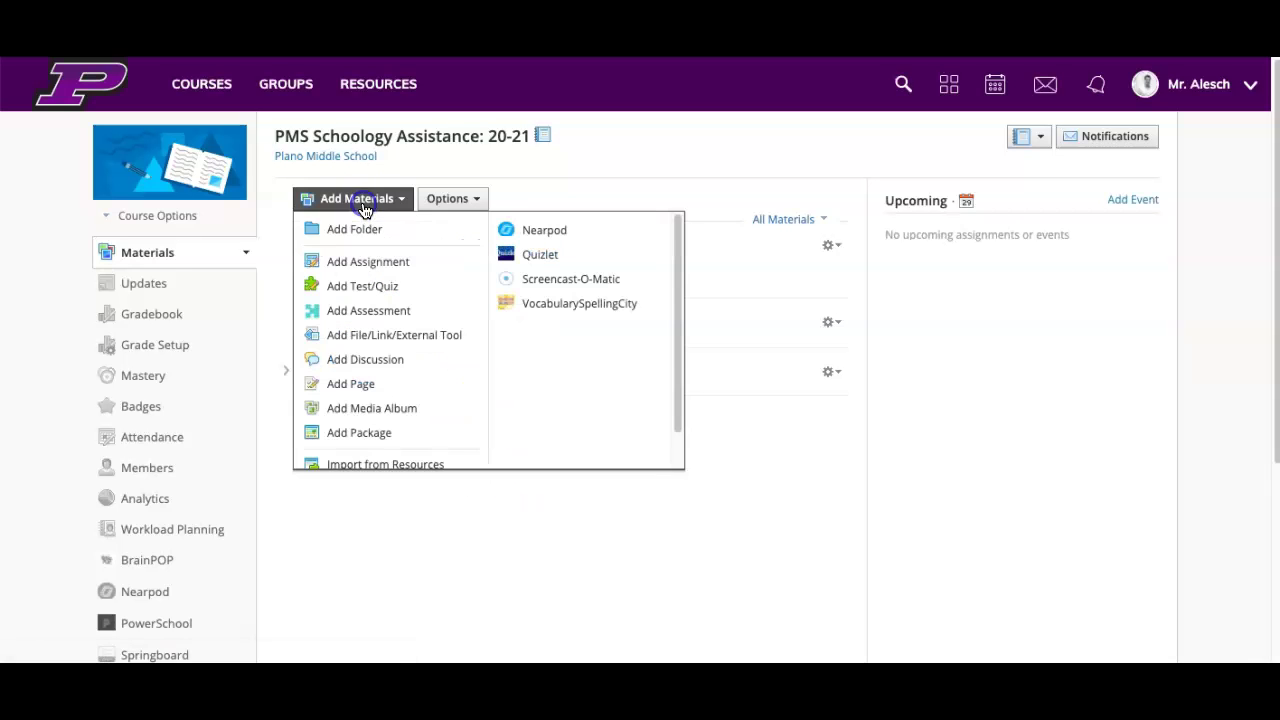
left_click(358, 229)
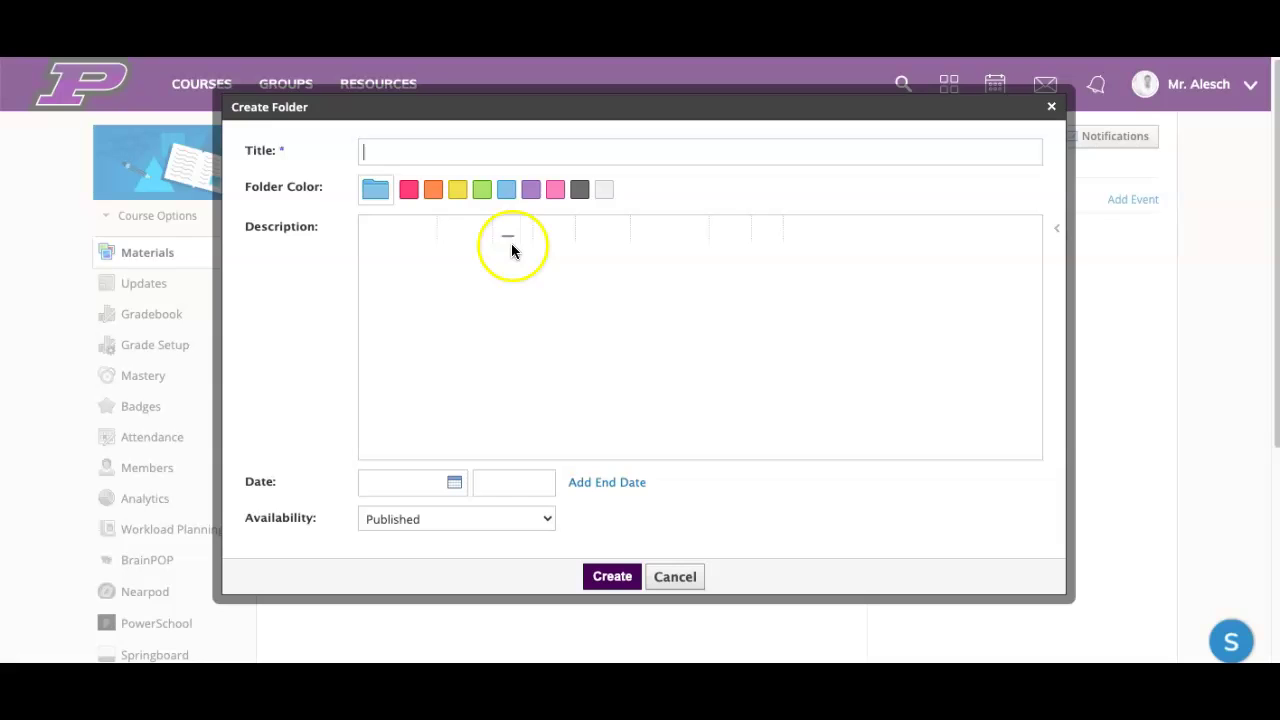
type("U")
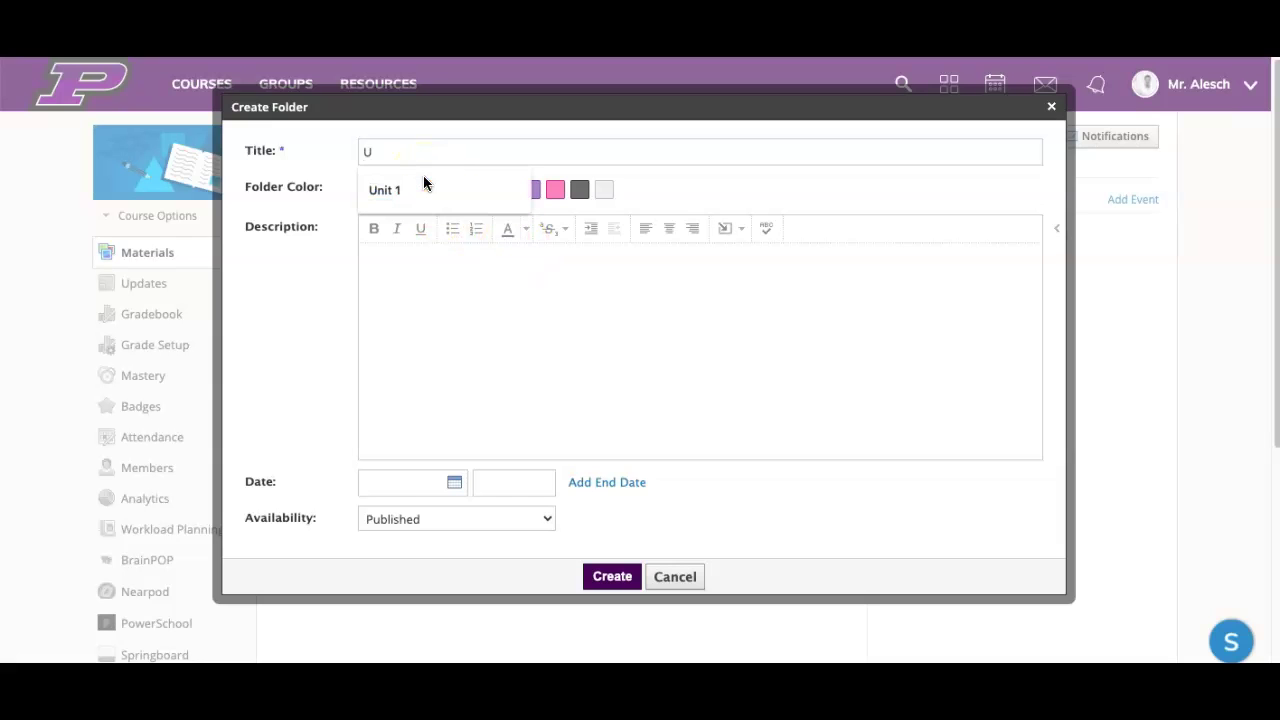
type("nit 2")
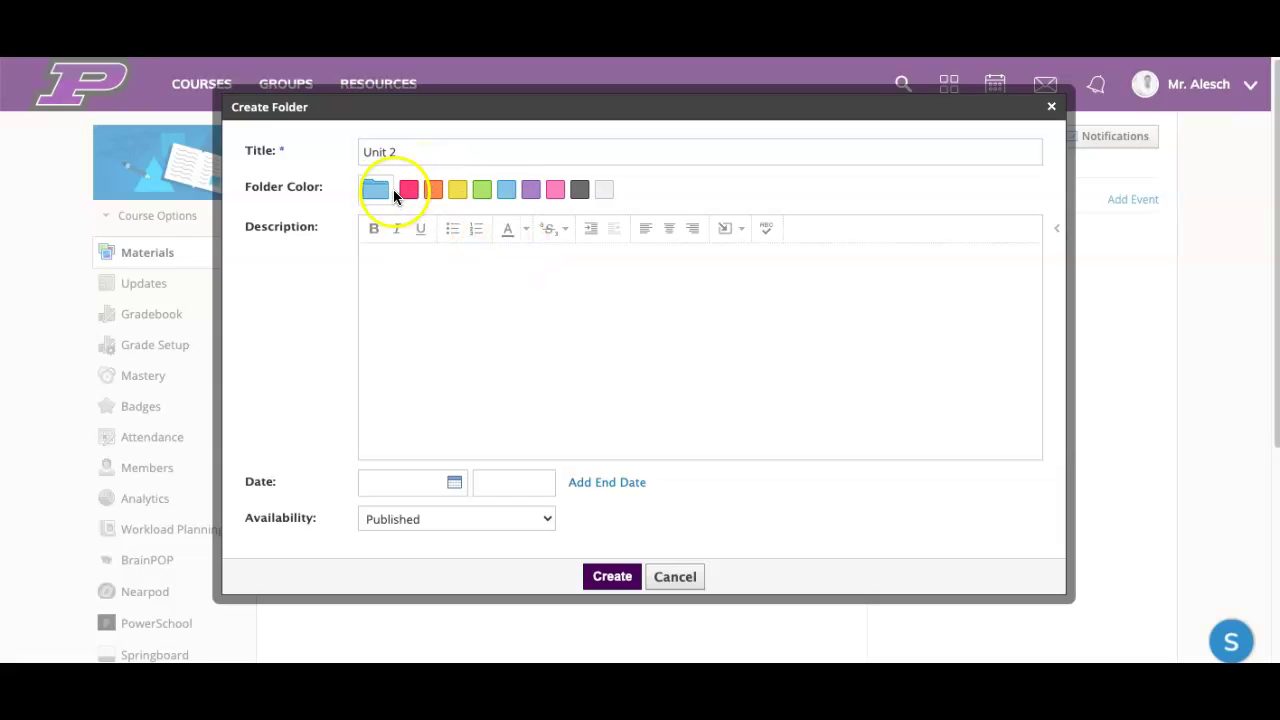
left_click(506, 189)
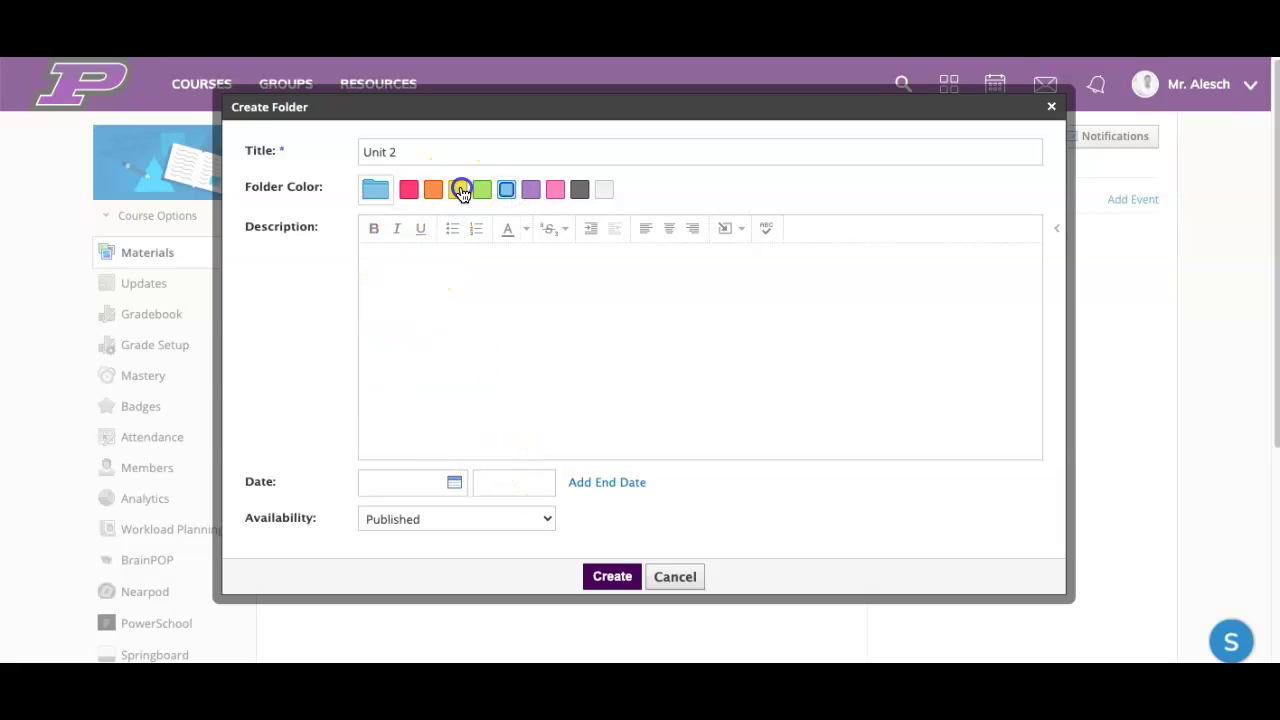
left_click(461, 190)
left_click(611, 577)
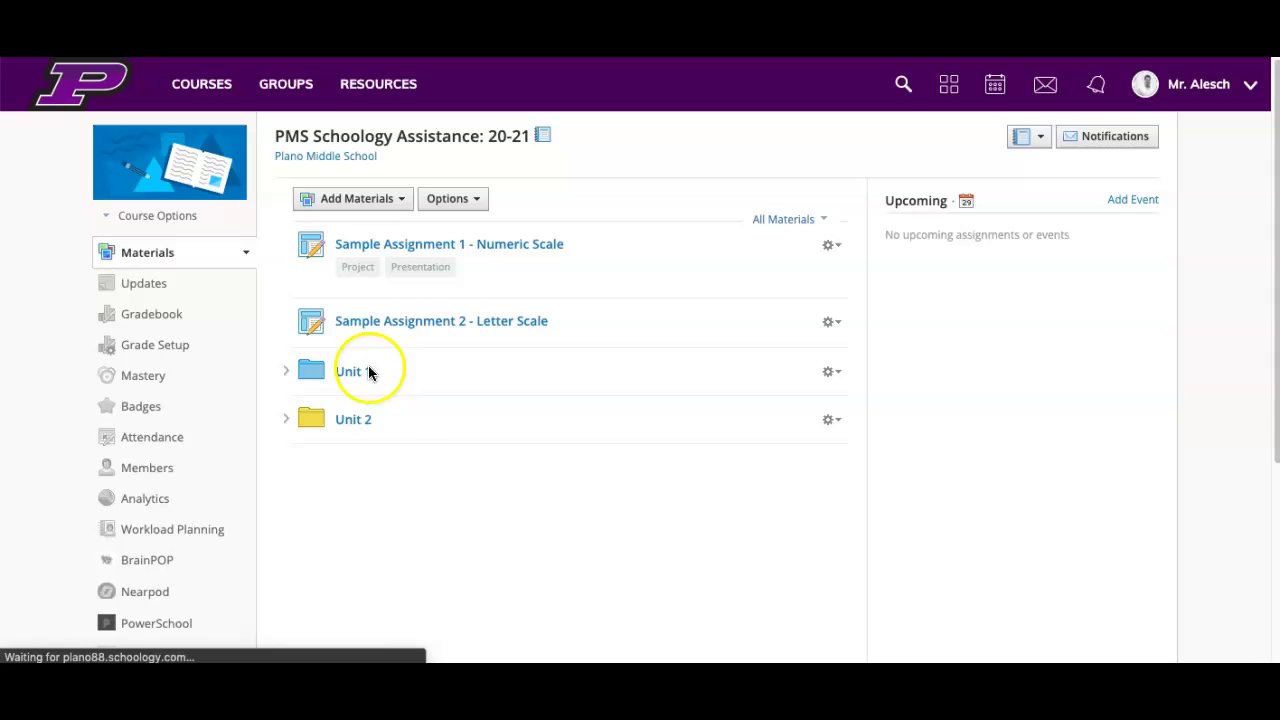
mouse_move(294, 371)
left_mouse_down()
mouse_move(331, 408)
mouse_move(351, 489)
left_mouse_up()
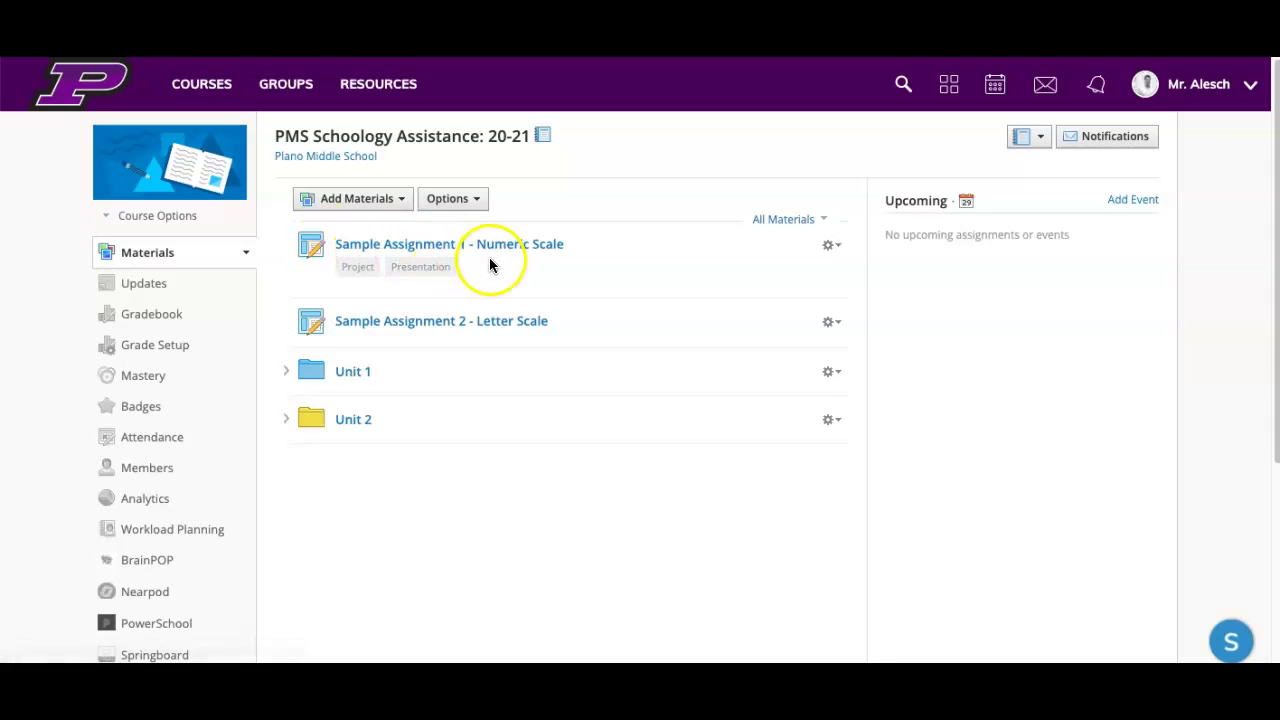
- Move Sample Assignment 1 into Unit 1 and Sample Assignment 2 into Unit 2
mouse_move(307, 251)
left_mouse_down()
mouse_move(320, 254)
mouse_move(354, 346)
mouse_move(344, 318)
mouse_move(443, 326)
mouse_move(354, 294)
mouse_move(336, 328)
mouse_move(308, 330)
mouse_move(309, 349)
mouse_move(338, 383)
mouse_move(349, 317)
mouse_move(358, 364)
left_mouse_up()
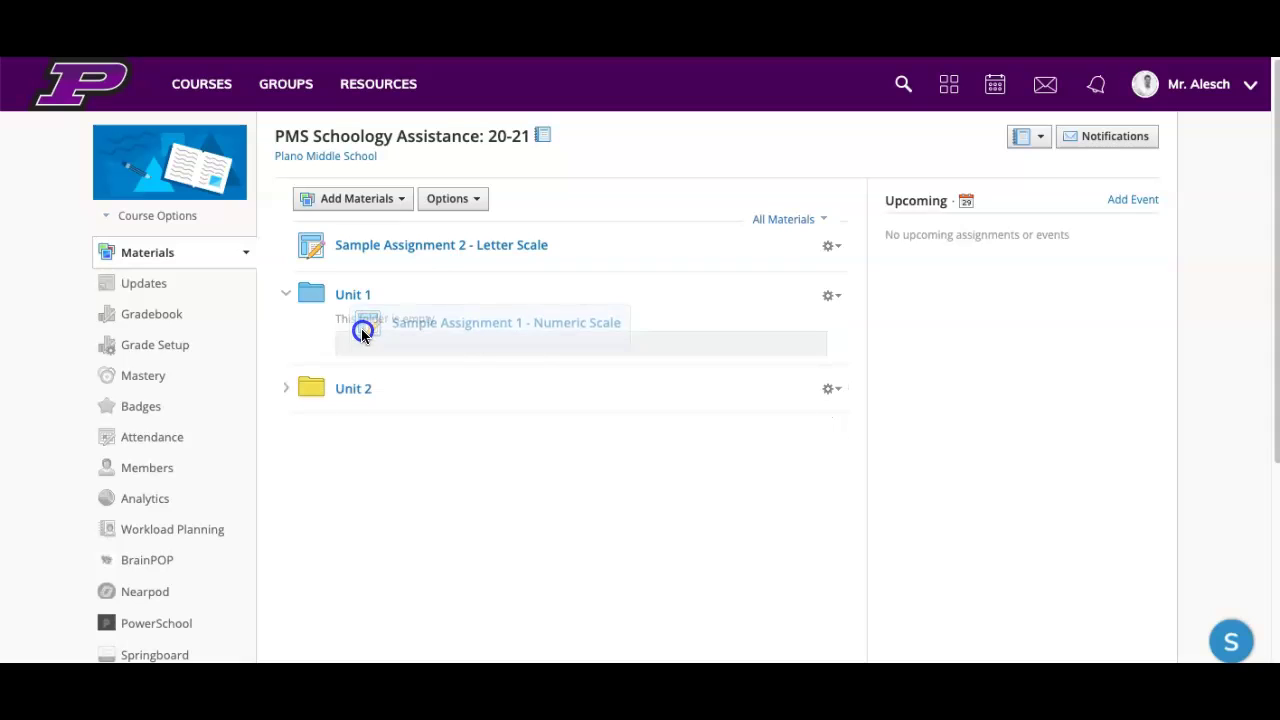
left_click_drag(362, 342, 362, 332)
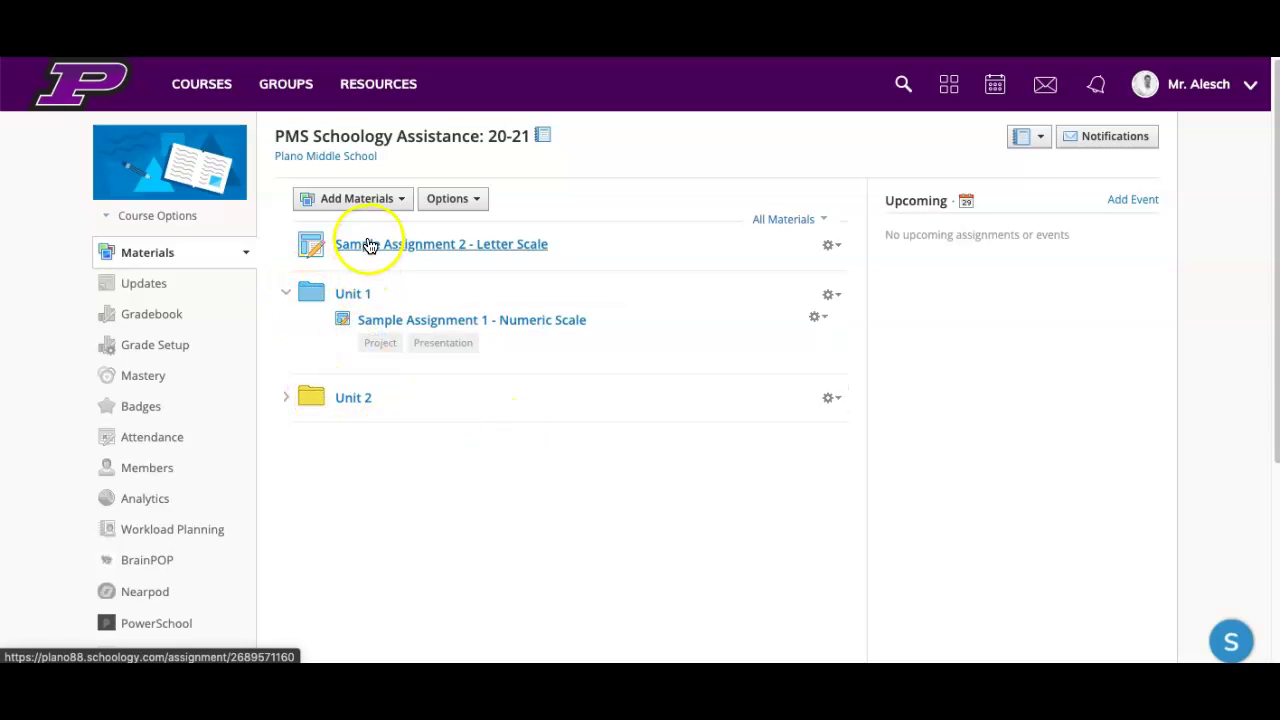
left_click_drag(318, 240, 359, 408)
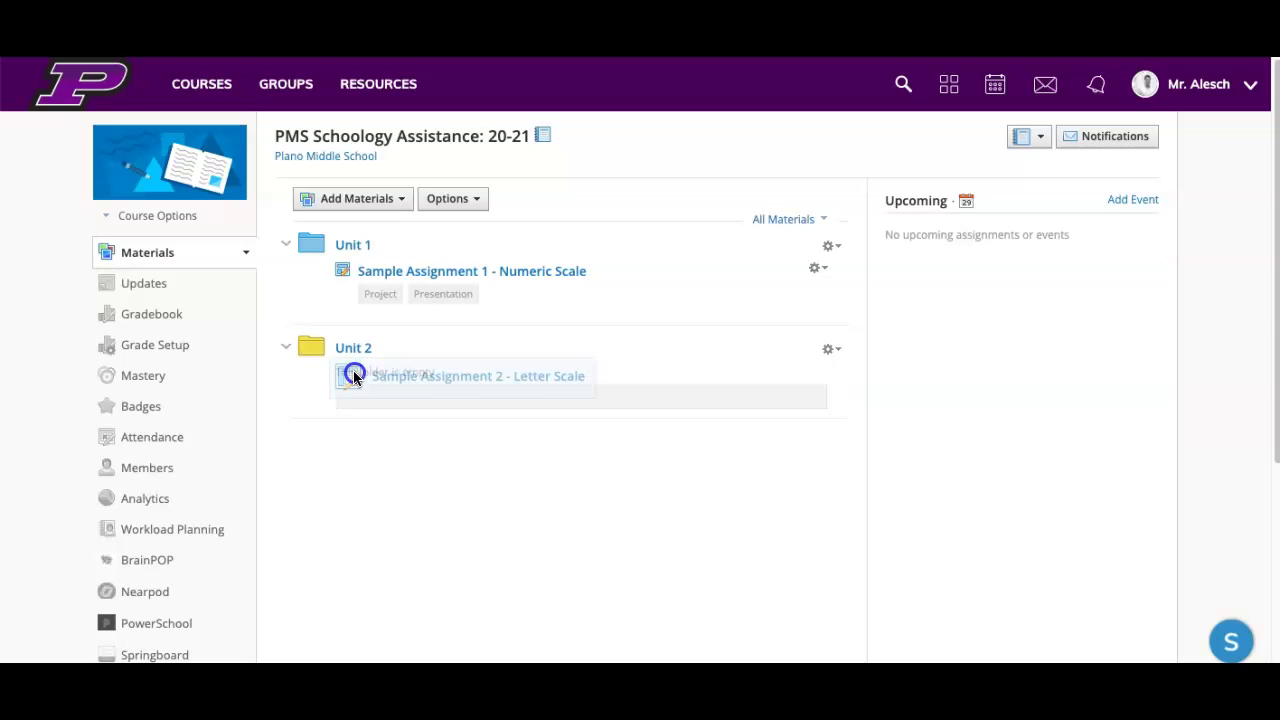
left_click_drag(359, 408, 353, 370)
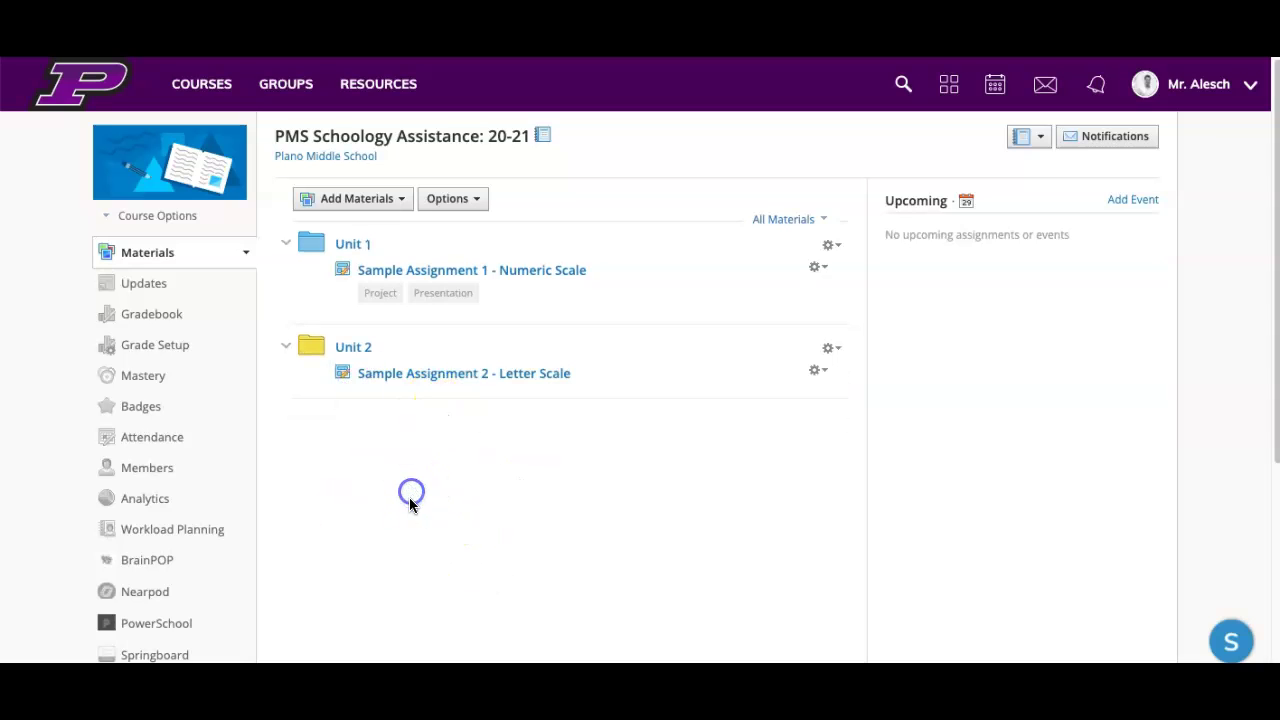
- Collapse both unit folders and keep Unit 1 positioned above Unit 2
left_click(285, 243)
left_click(286, 291)
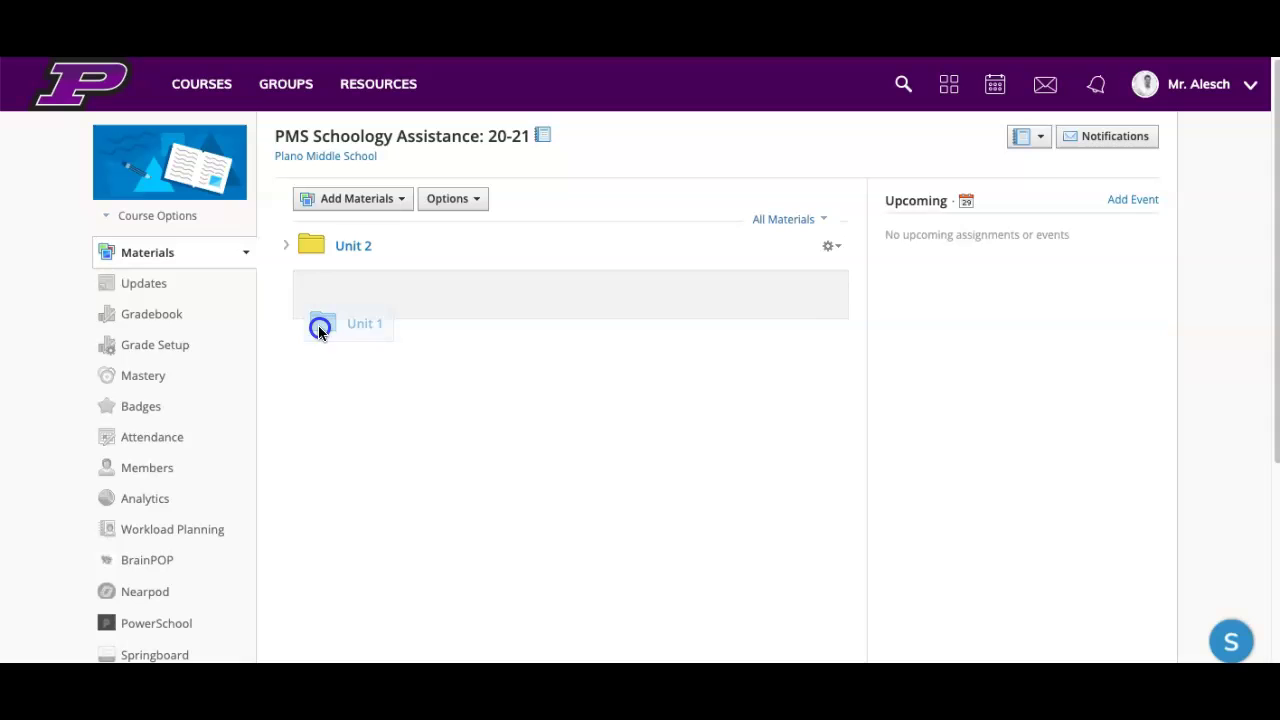
mouse_move(308, 248)
left_mouse_down()
mouse_move(318, 325)
mouse_move(318, 232)
left_mouse_up()
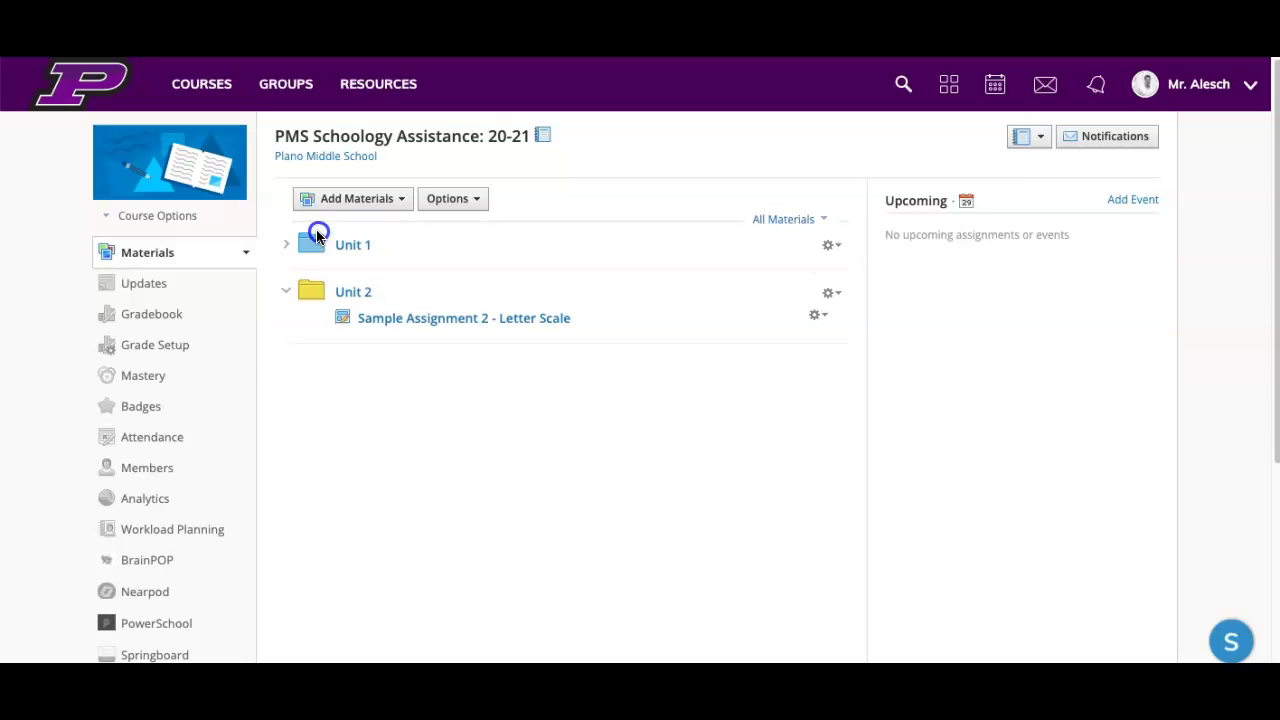
left_click(285, 289)
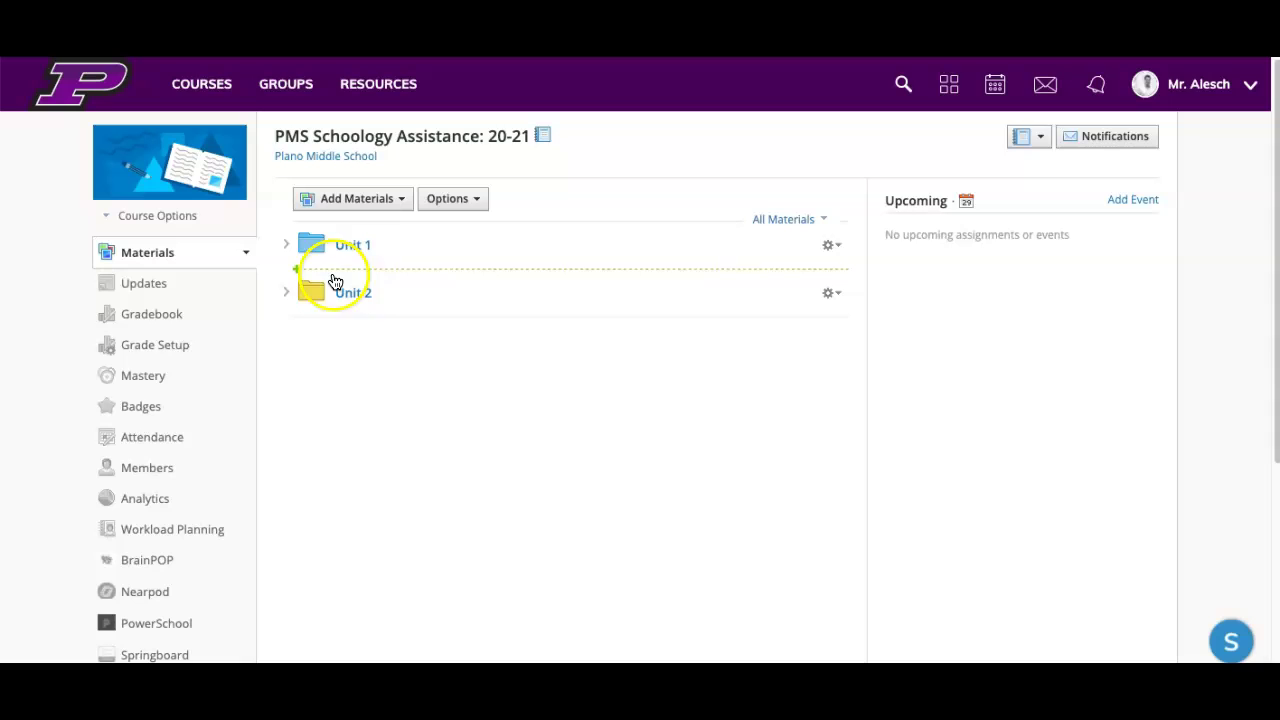
left_click(335, 292)
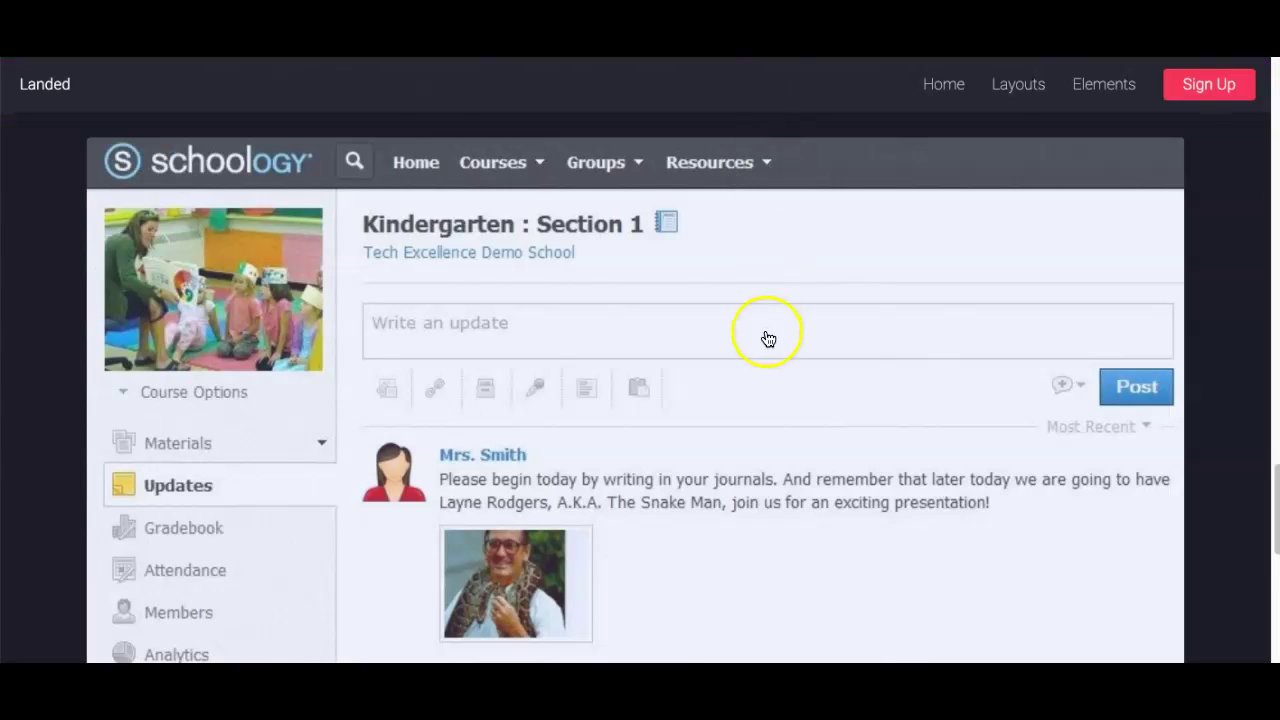
- Scroll back to the top of the Organizing your Schoology Course article
scroll(760, 340, "down", 10)
scroll(760, 350, "up", 5)
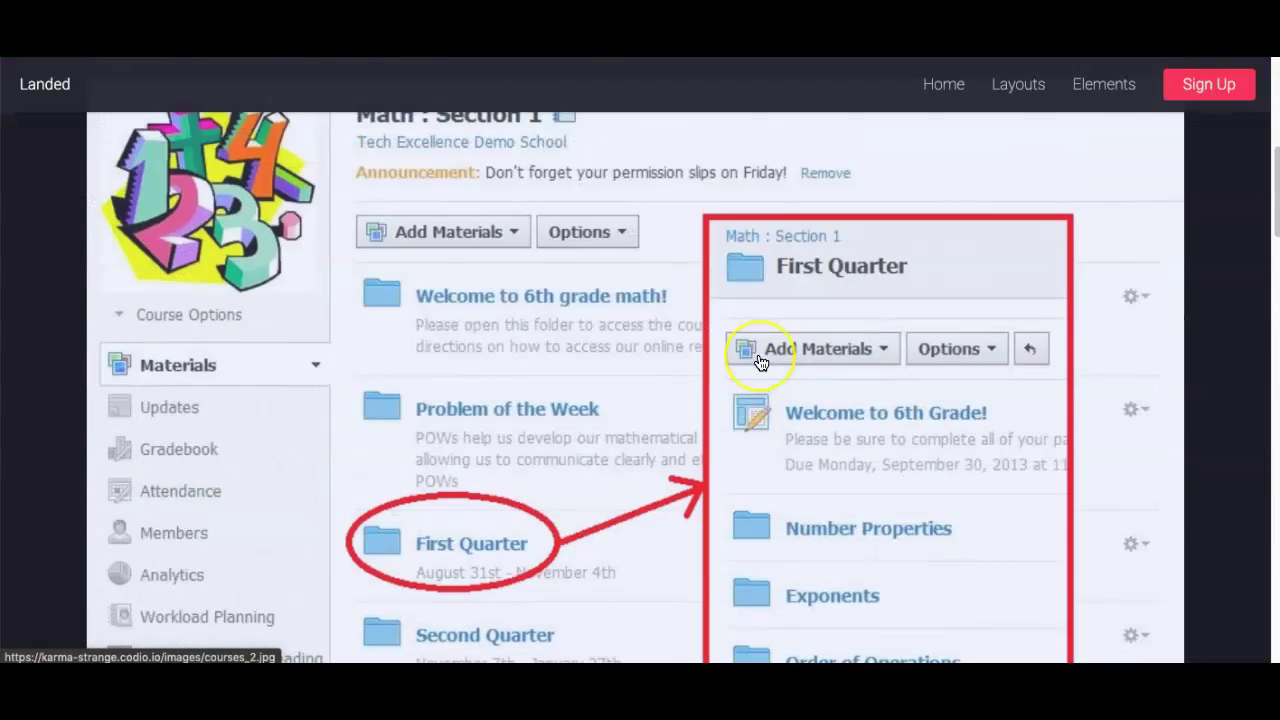
scroll(760, 355, "up", 5)
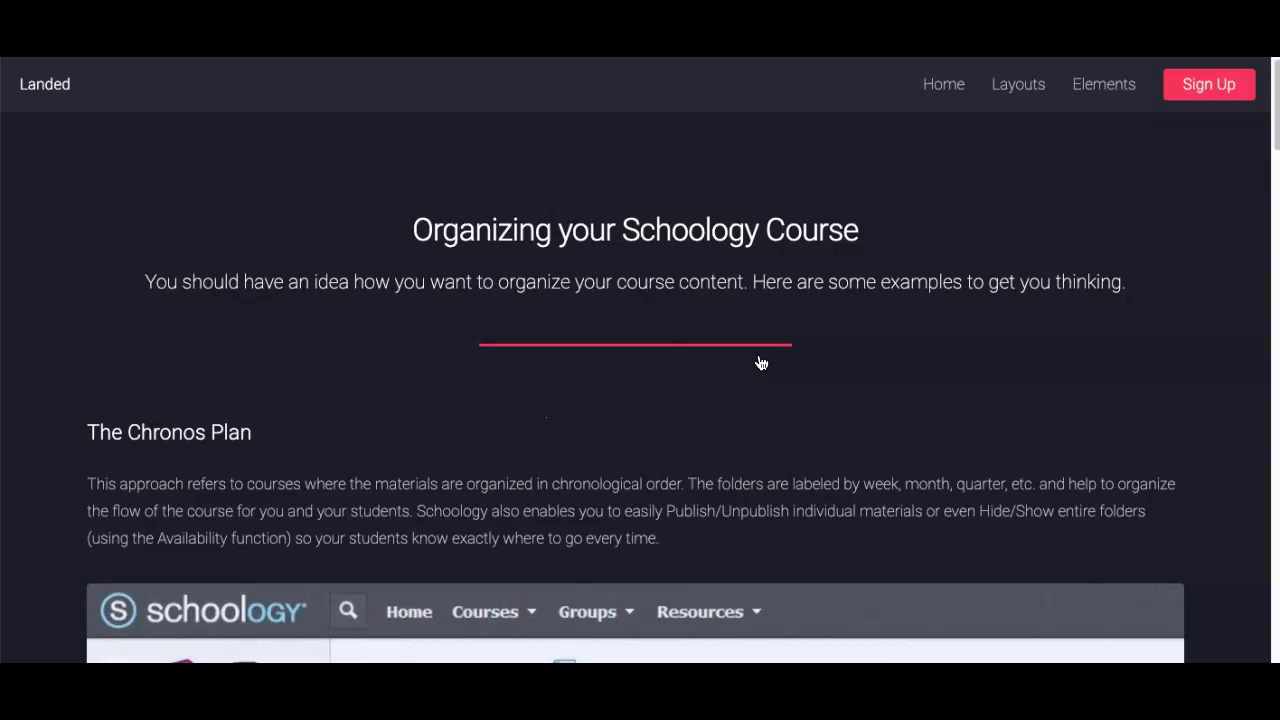